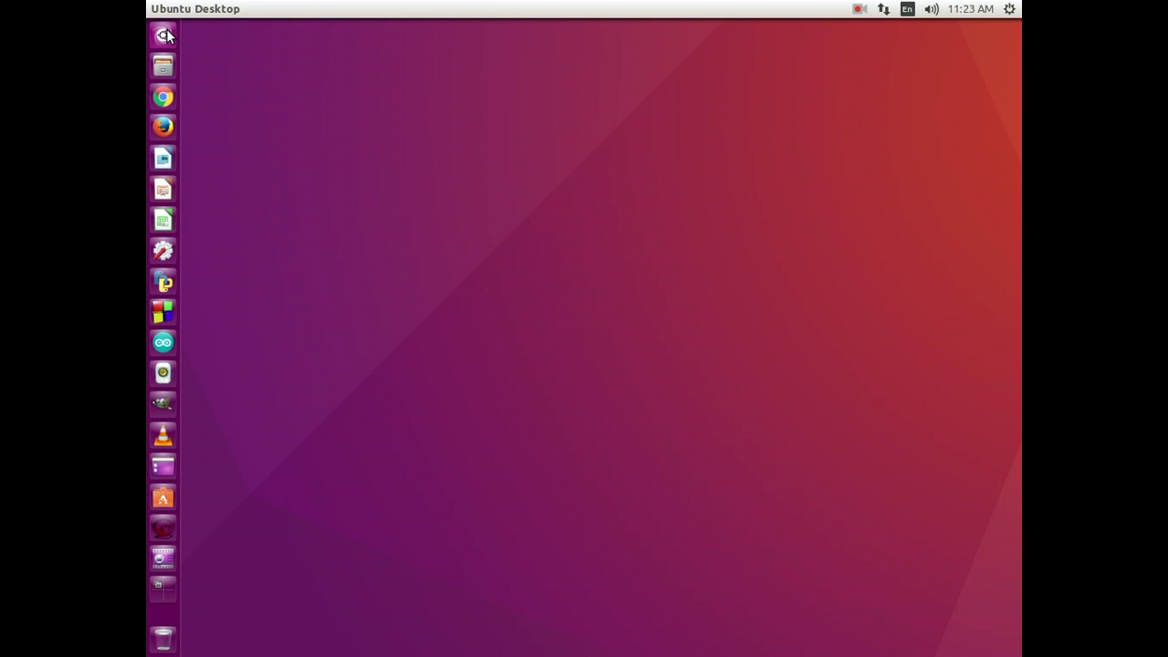
# Step: Install Samba with sudo apt-get install samba, authorising with the password and answering y to continue
pyautogui.click(164, 34)
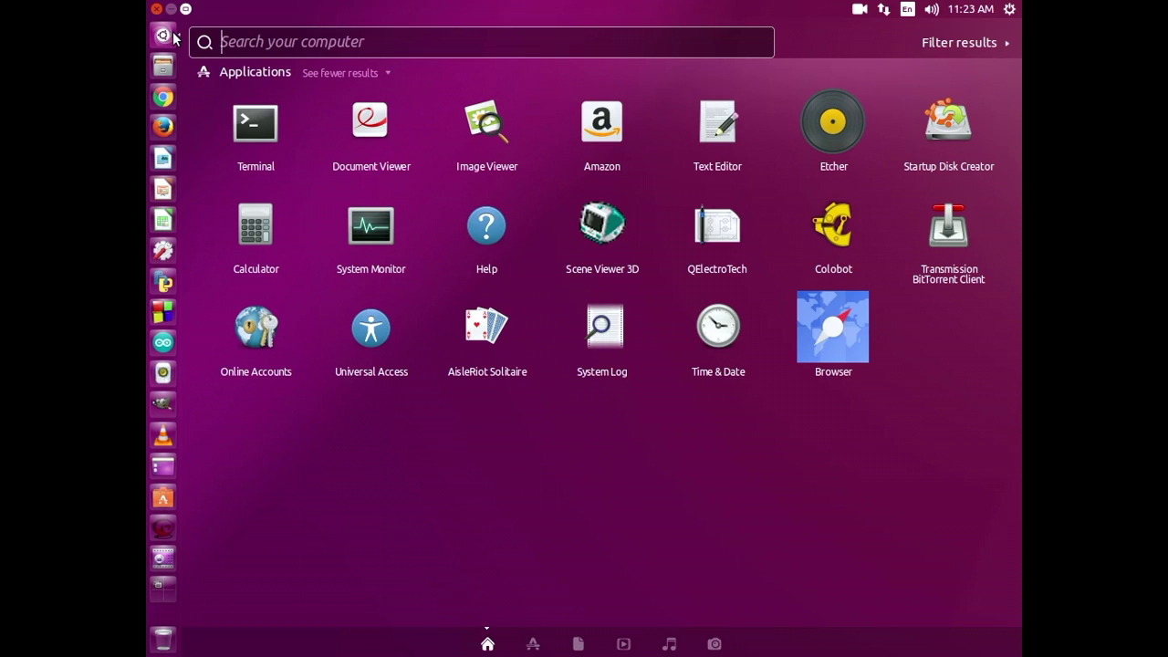
pyautogui.click(276, 151)
pyautogui.write('sudo')
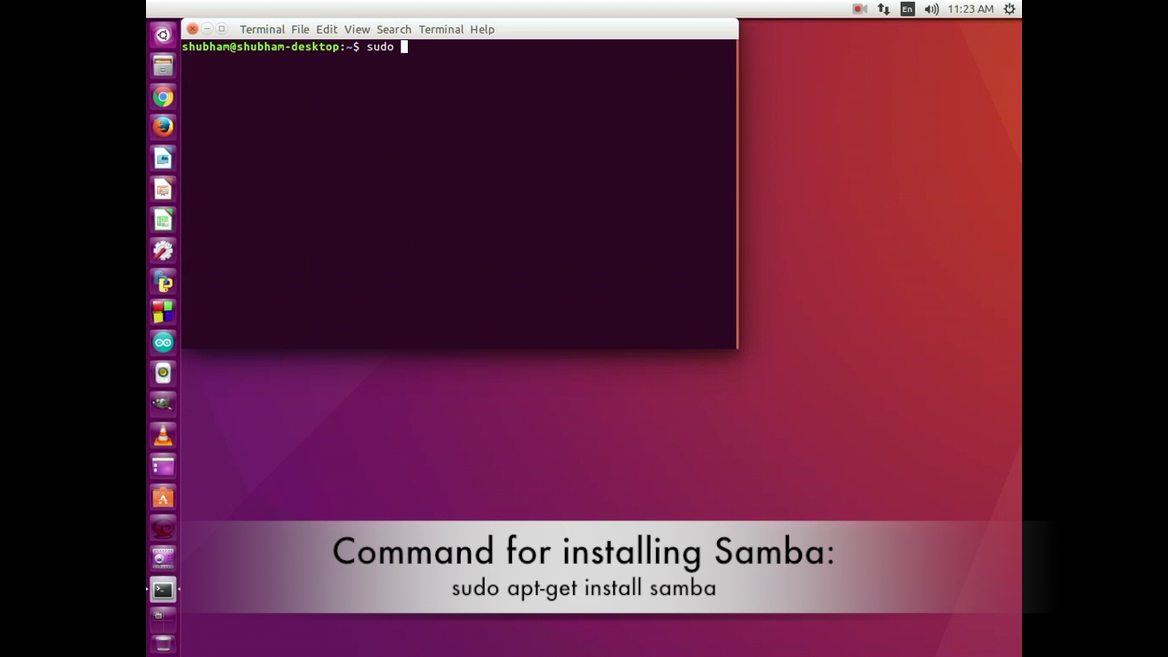
pyautogui.write(' apt-get install ')
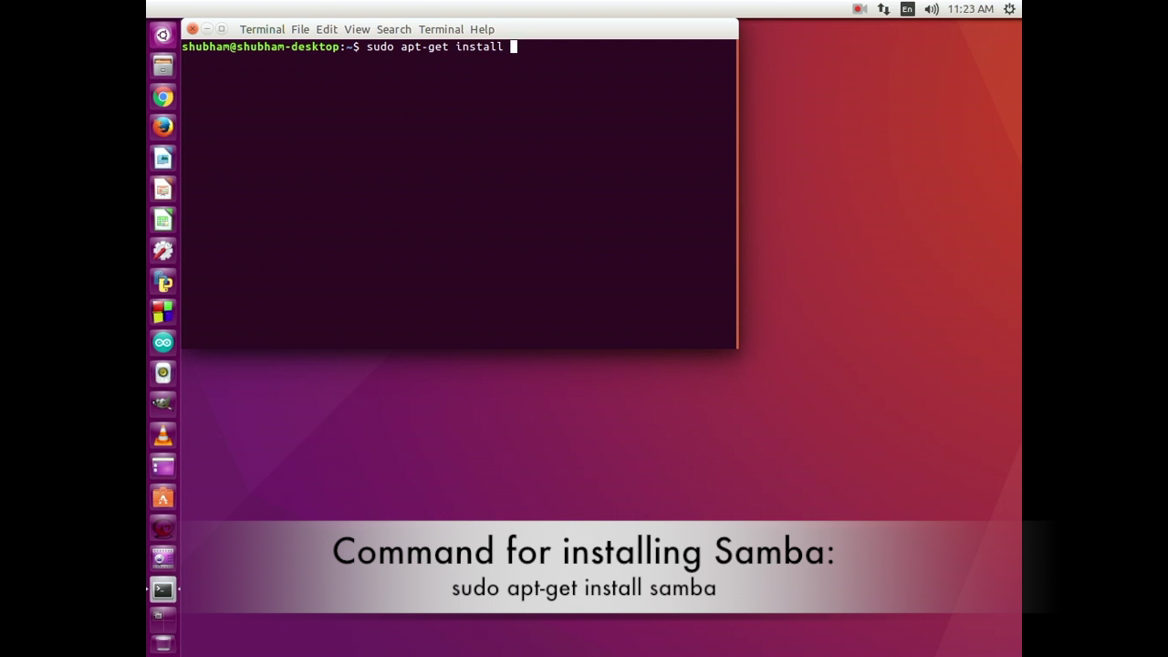
pyautogui.write('samba')
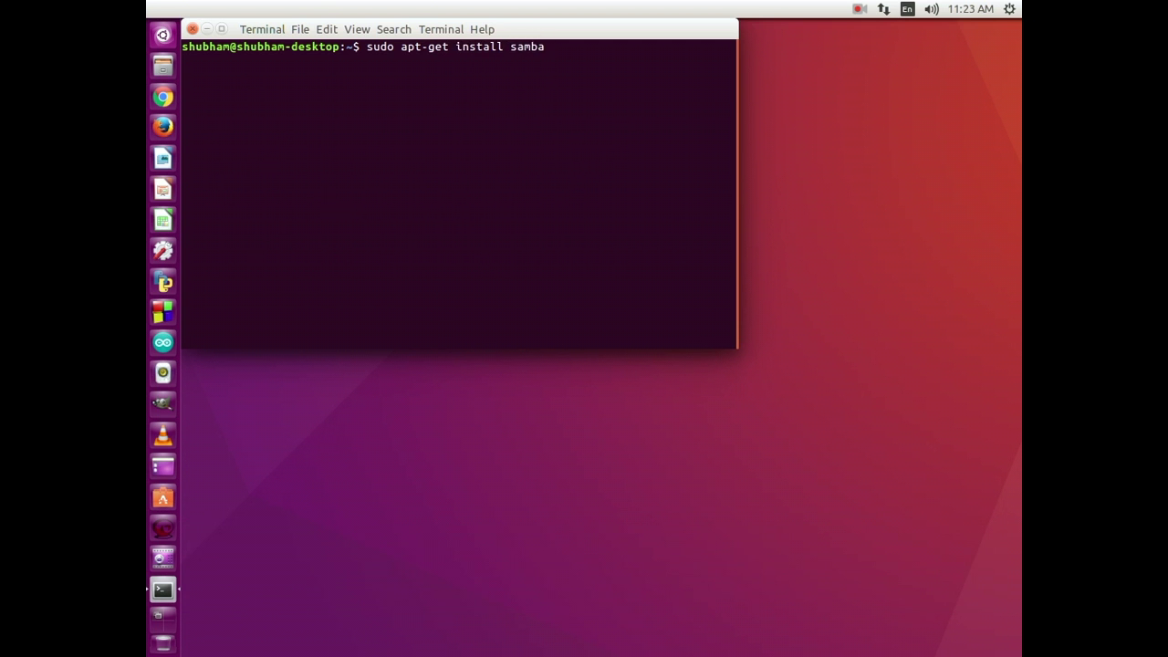
pyautogui.press('Return')
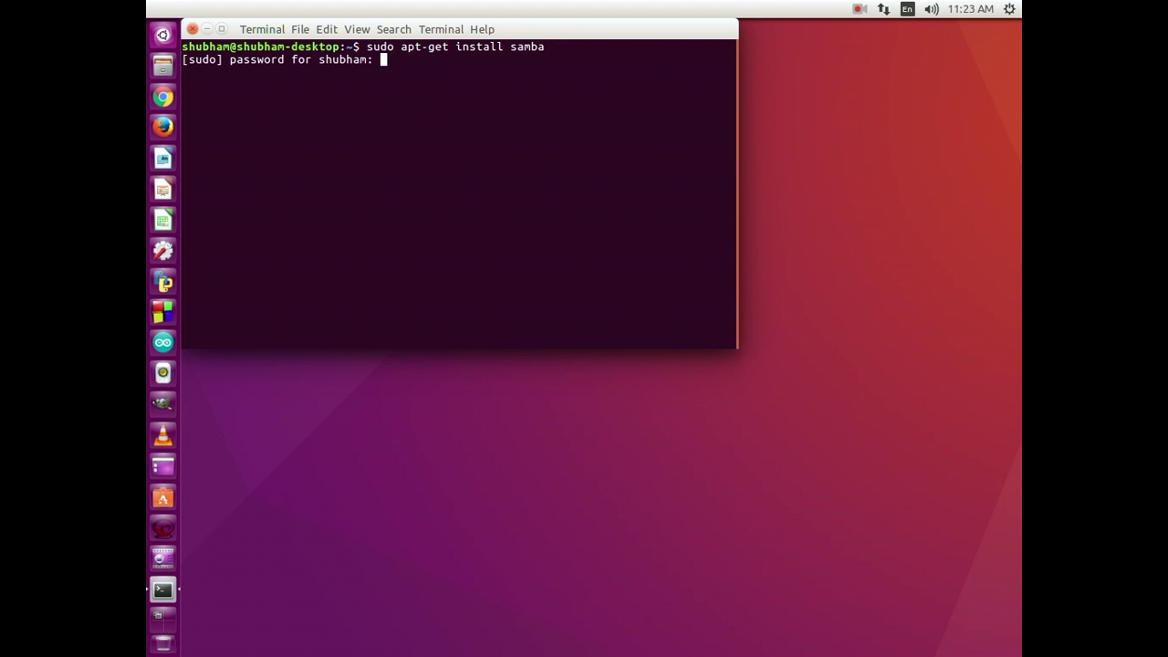
pyautogui.press('Return')
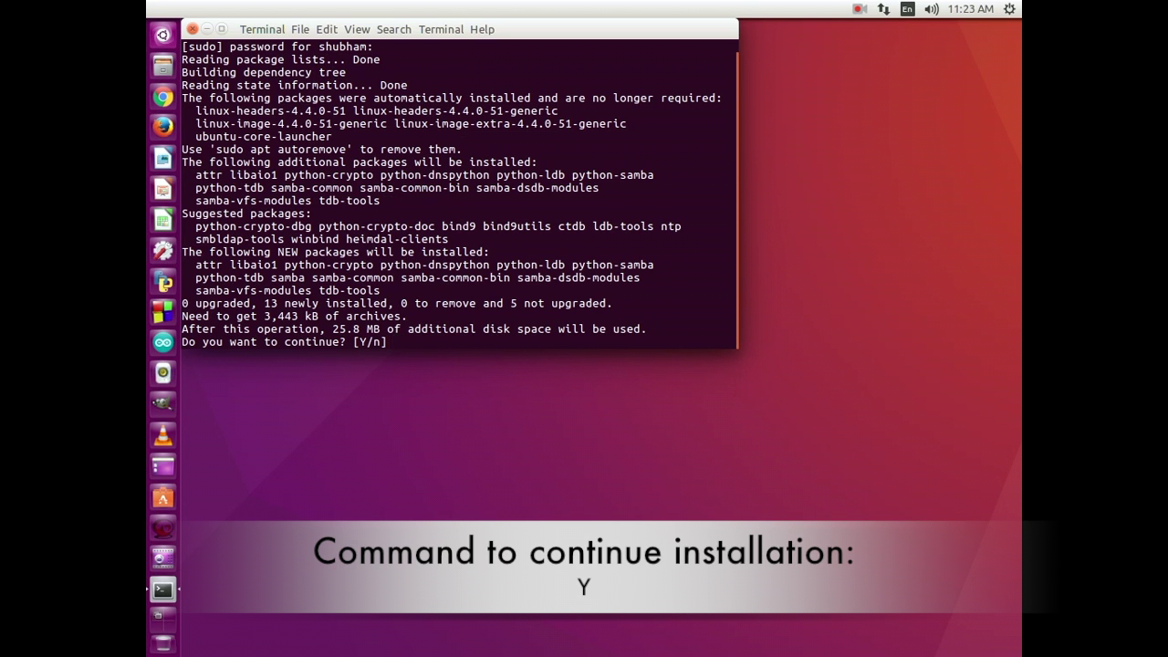
pyautogui.write('y')
pyautogui.press('Return')
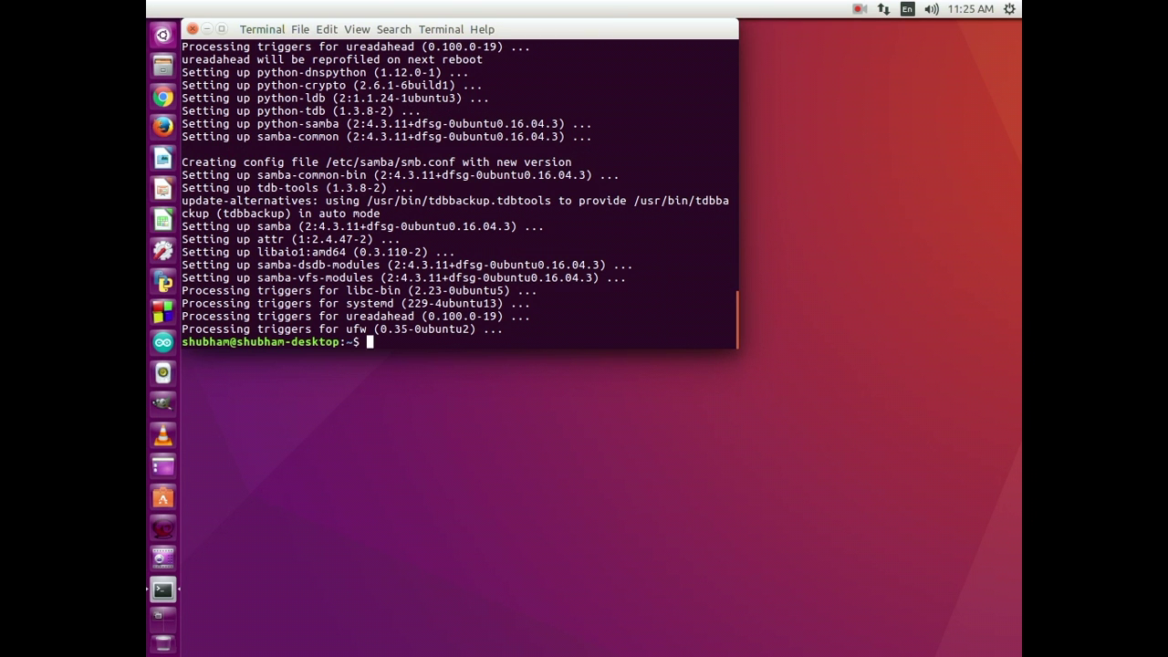
# Step: Once Samba finishes installing, close the terminal with exit
pyautogui.write('e')
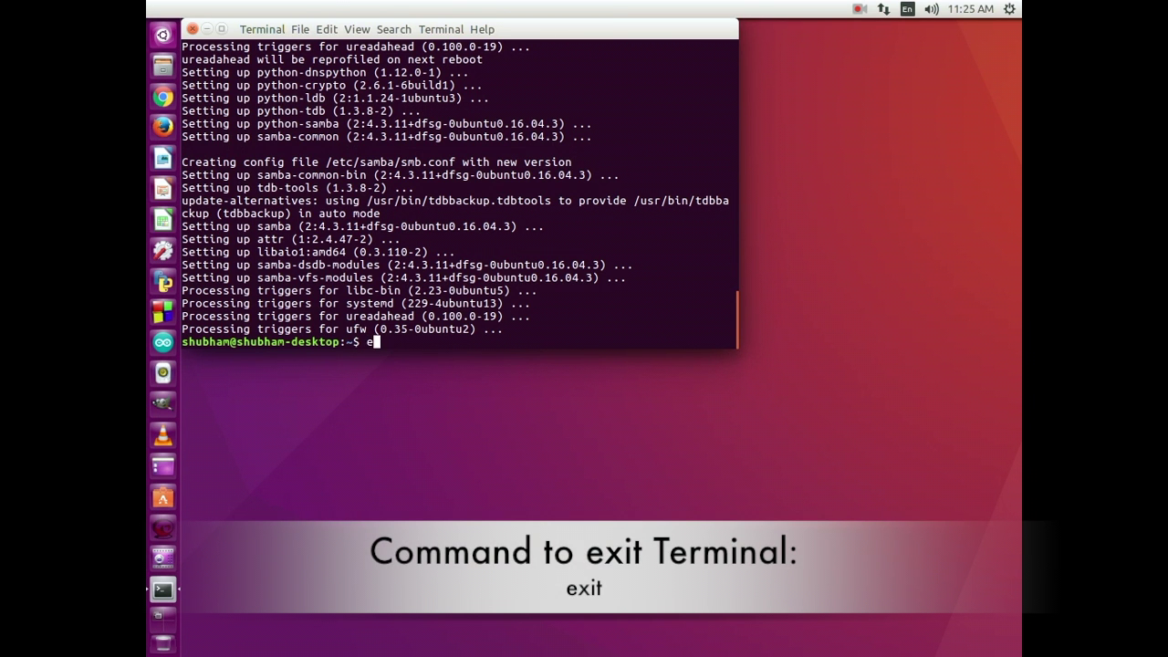
pyautogui.write('xit')
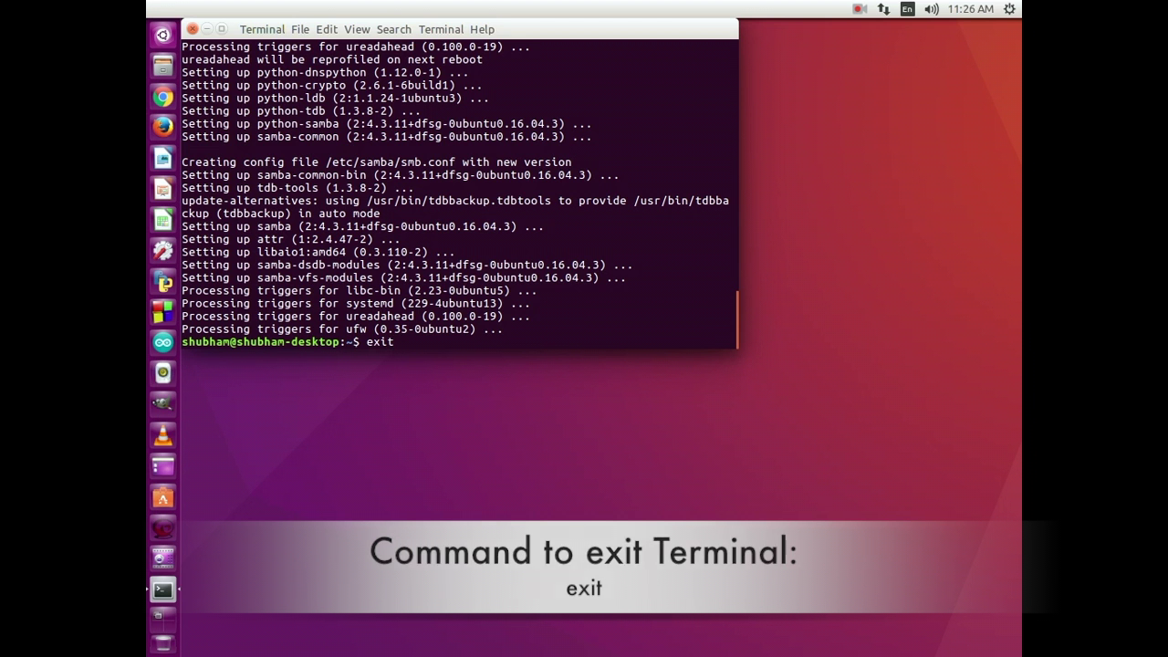
pyautogui.press('Return')
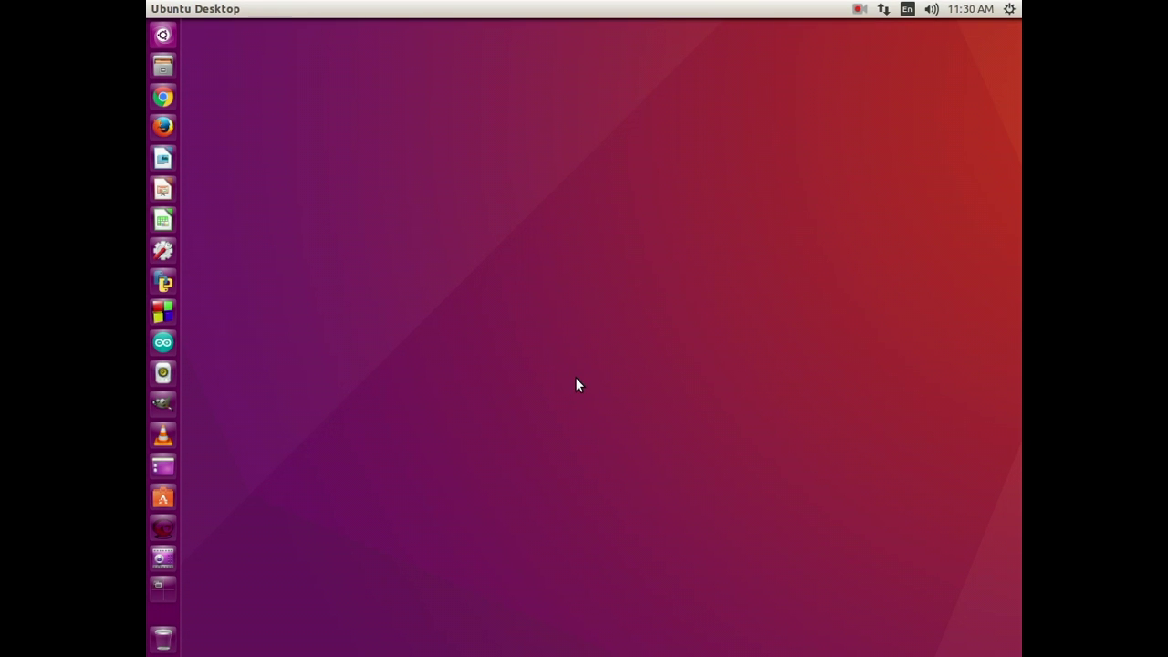
# Step: Create a new folder named 'Home Cloud' in the Home folder
pyautogui.click(163, 66)
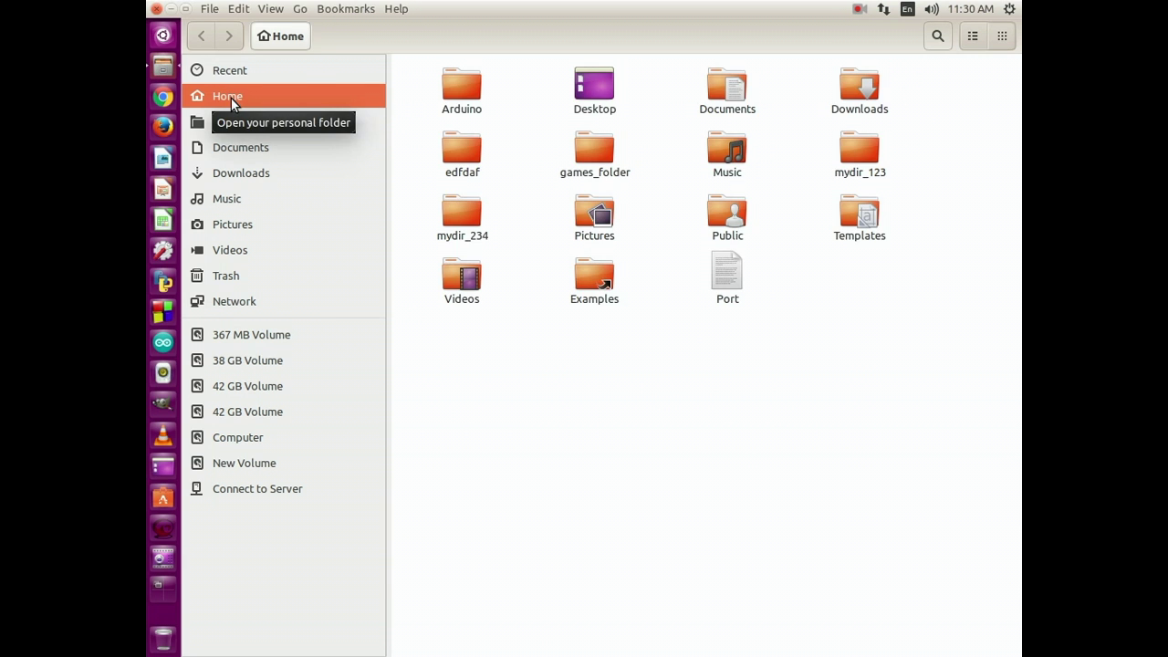
pyautogui.rightClick(563, 353)
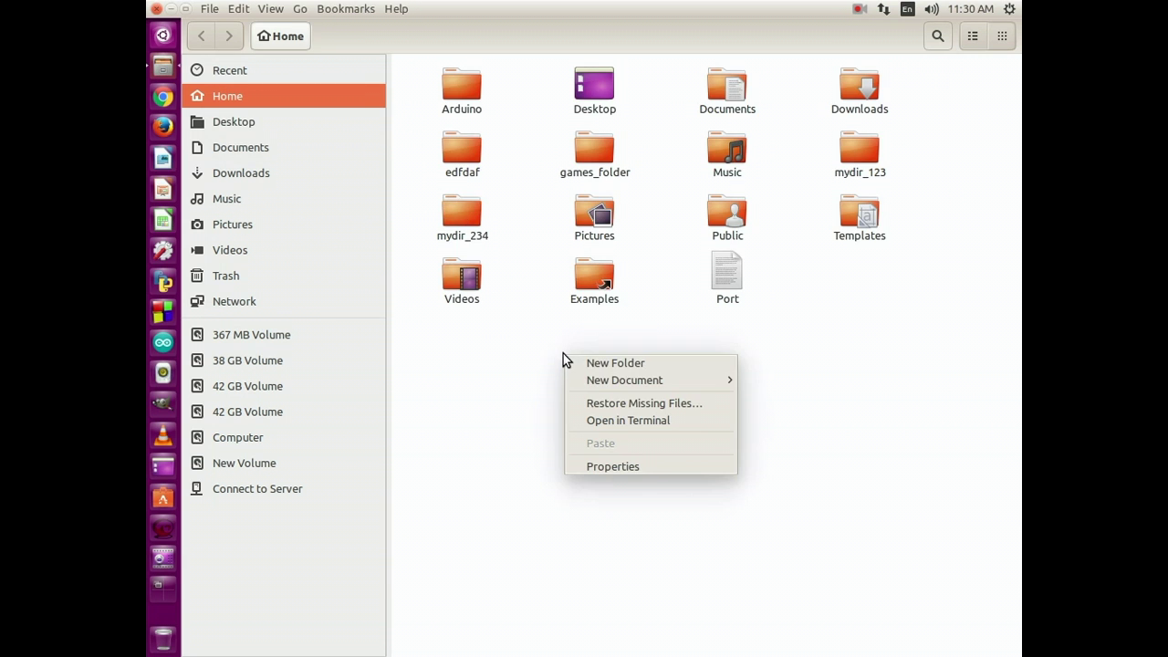
pyautogui.click(601, 367)
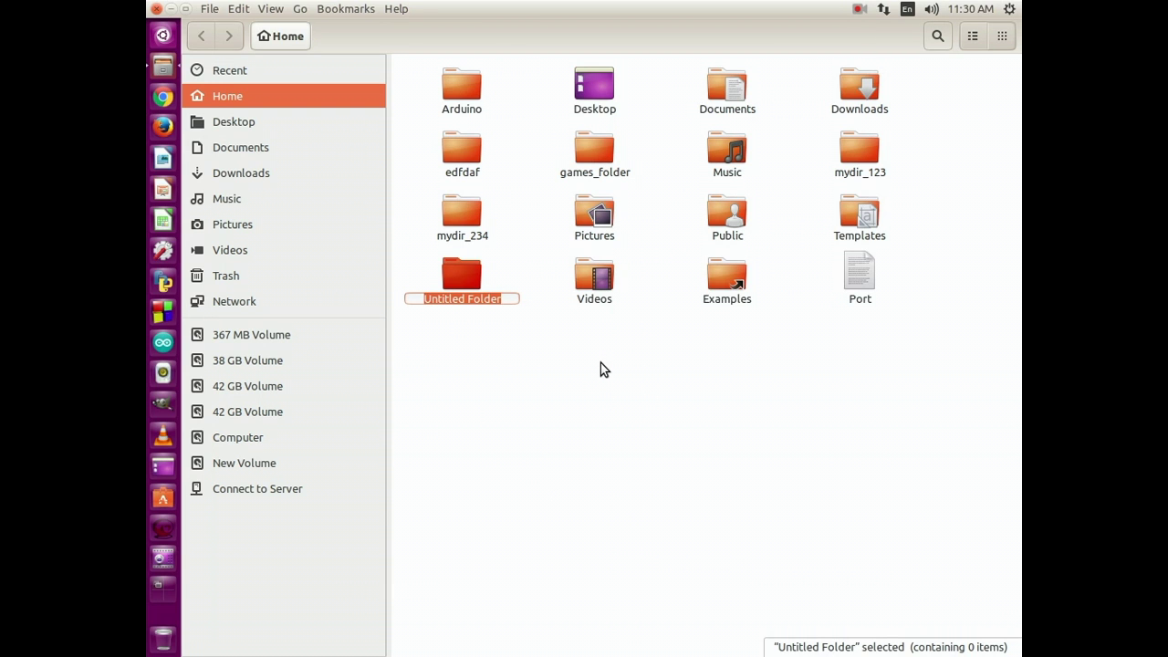
pyautogui.write('Home ')
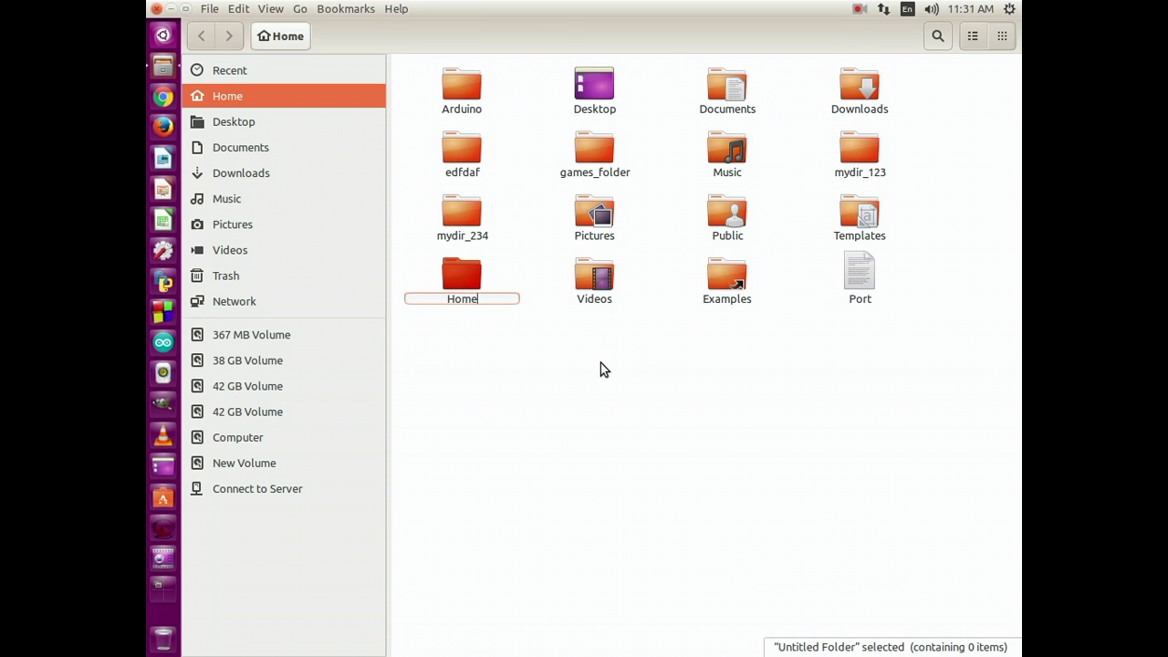
pyautogui.write('Cloud')
pyautogui.press('Return')
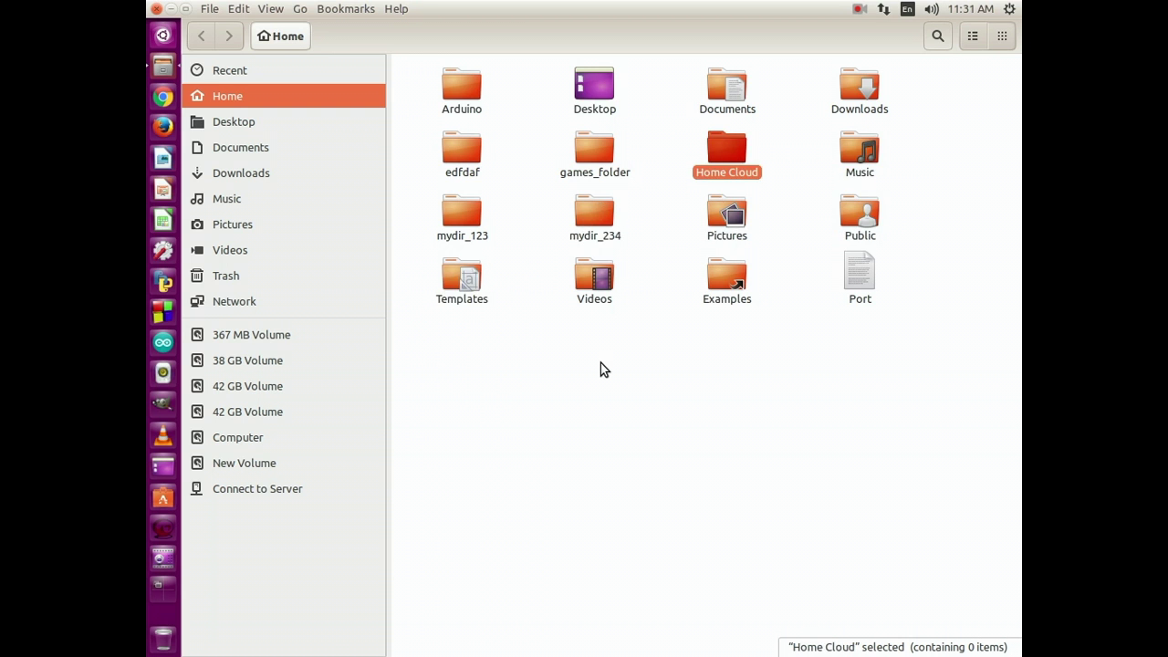
pyautogui.rightClick(715, 172)
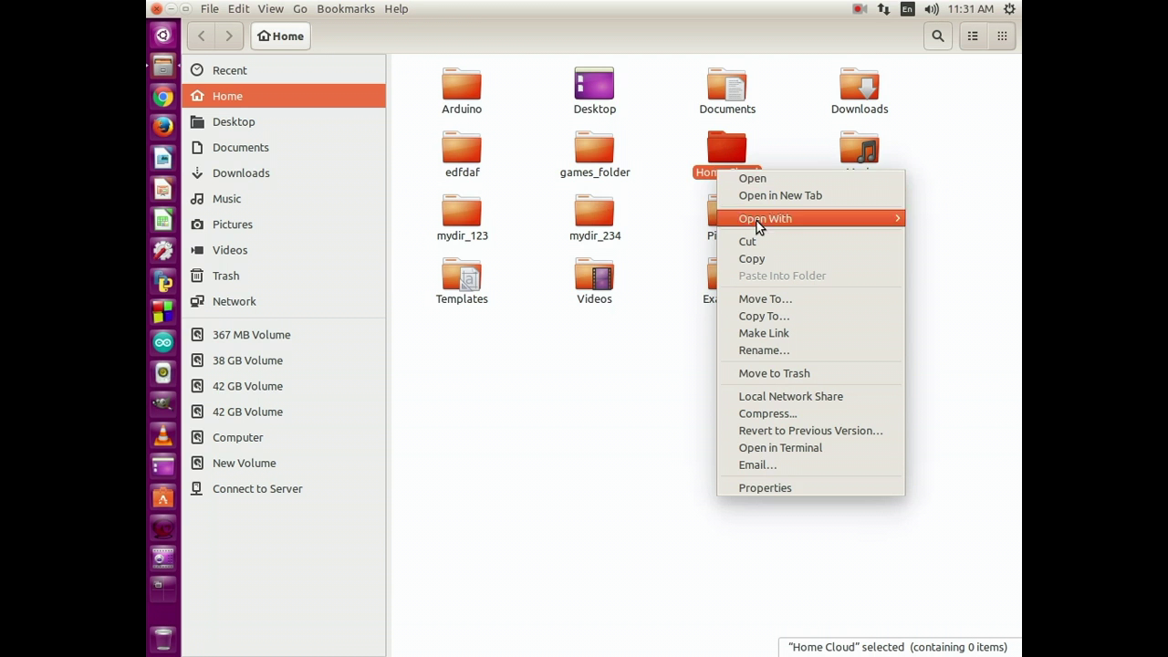
# Step: Share Home Cloud on the local network, letting others create and delete files, with permissions added automatically
pyautogui.click(785, 484)
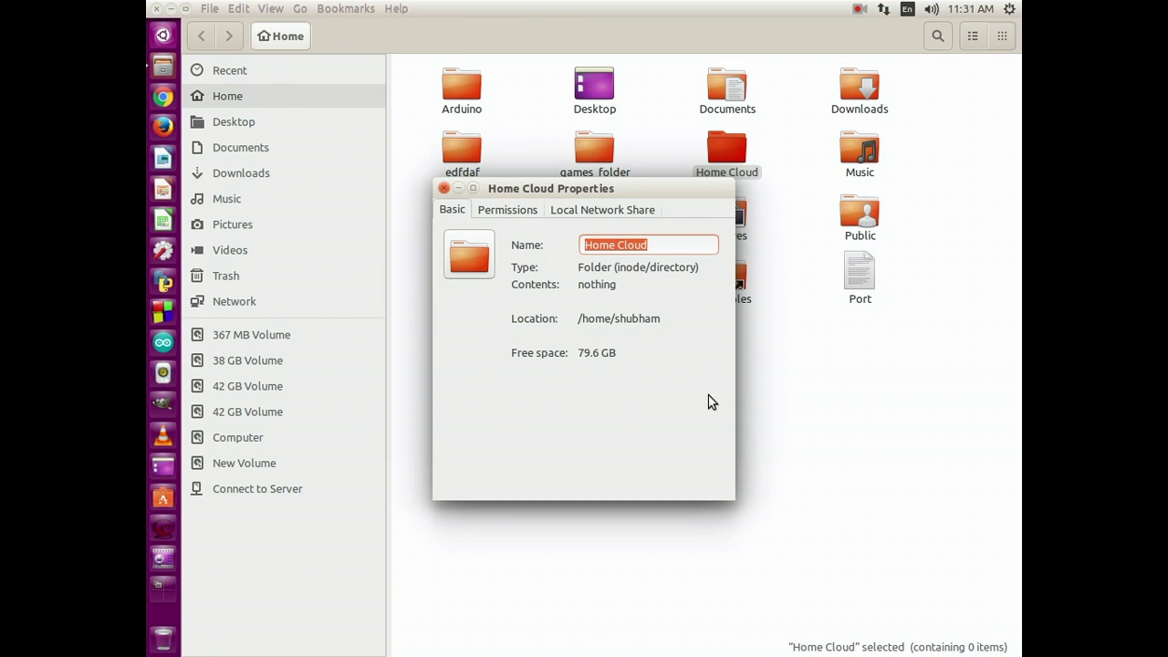
pyautogui.click(595, 210)
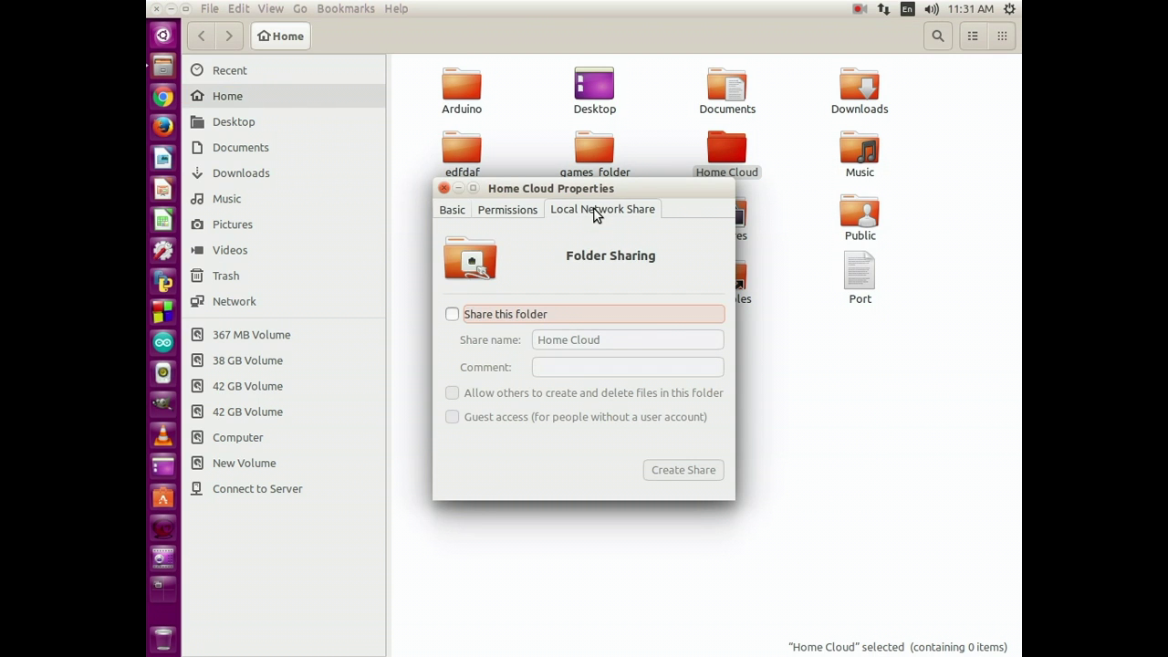
pyautogui.click(451, 314)
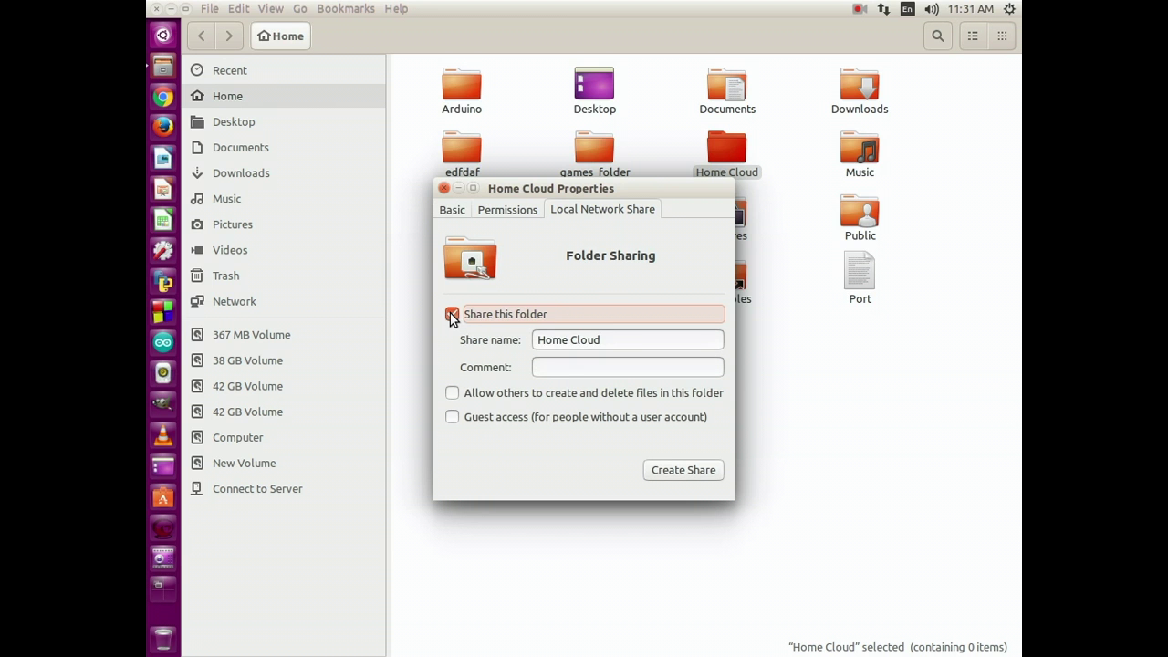
pyautogui.click(457, 394)
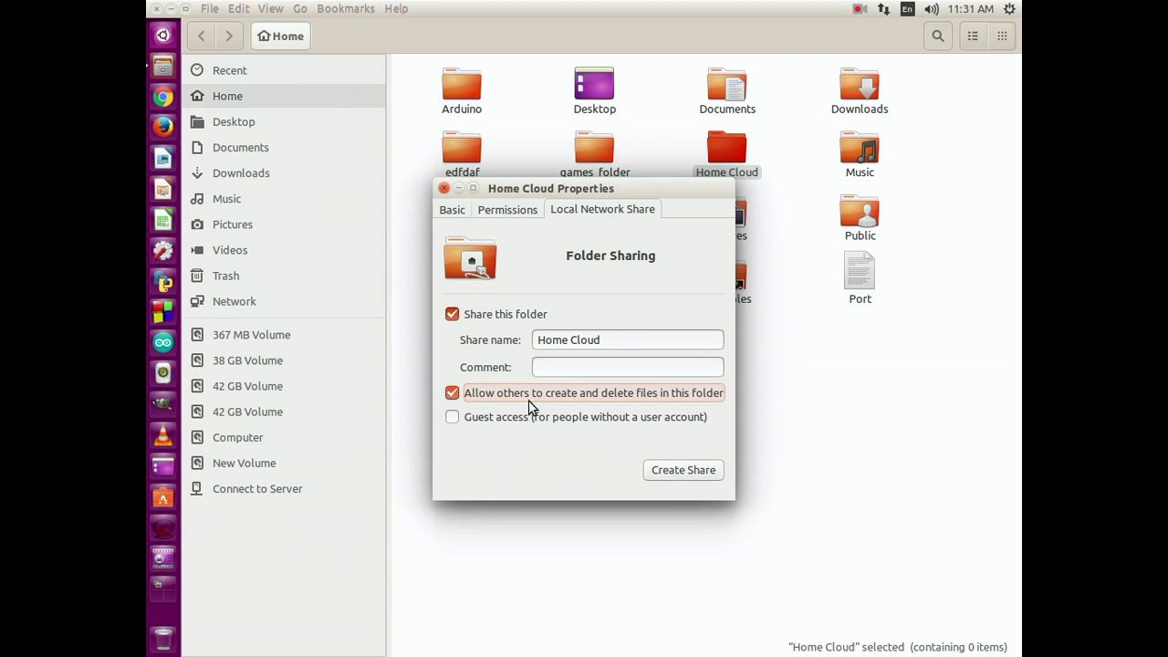
pyautogui.click(668, 476)
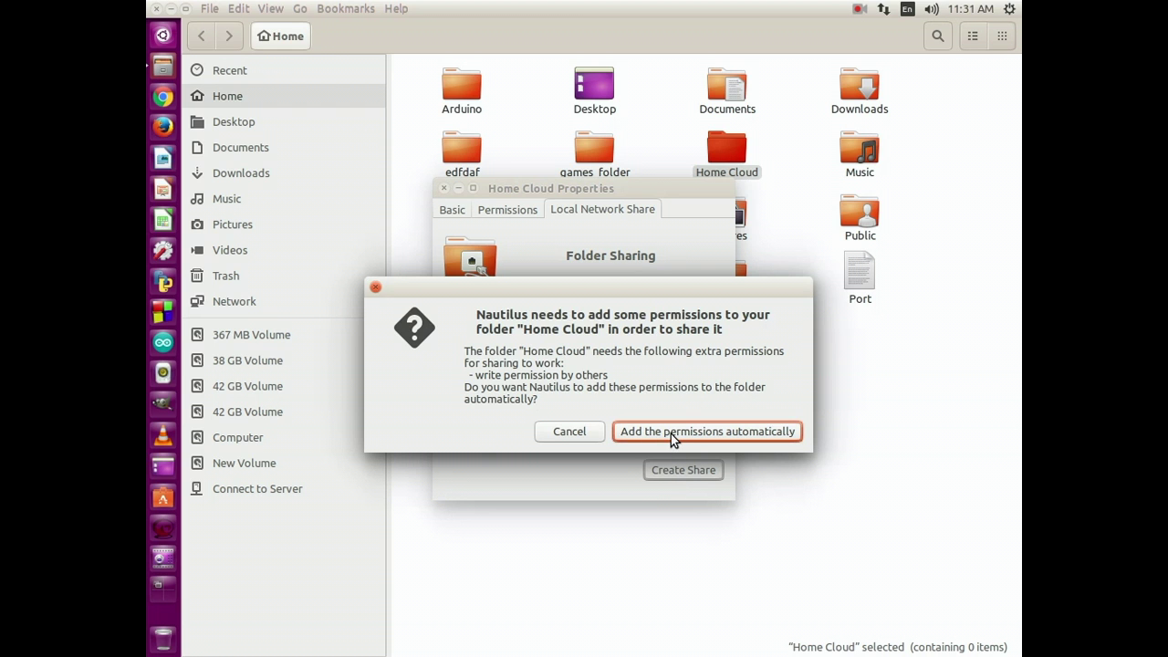
pyautogui.click(670, 434)
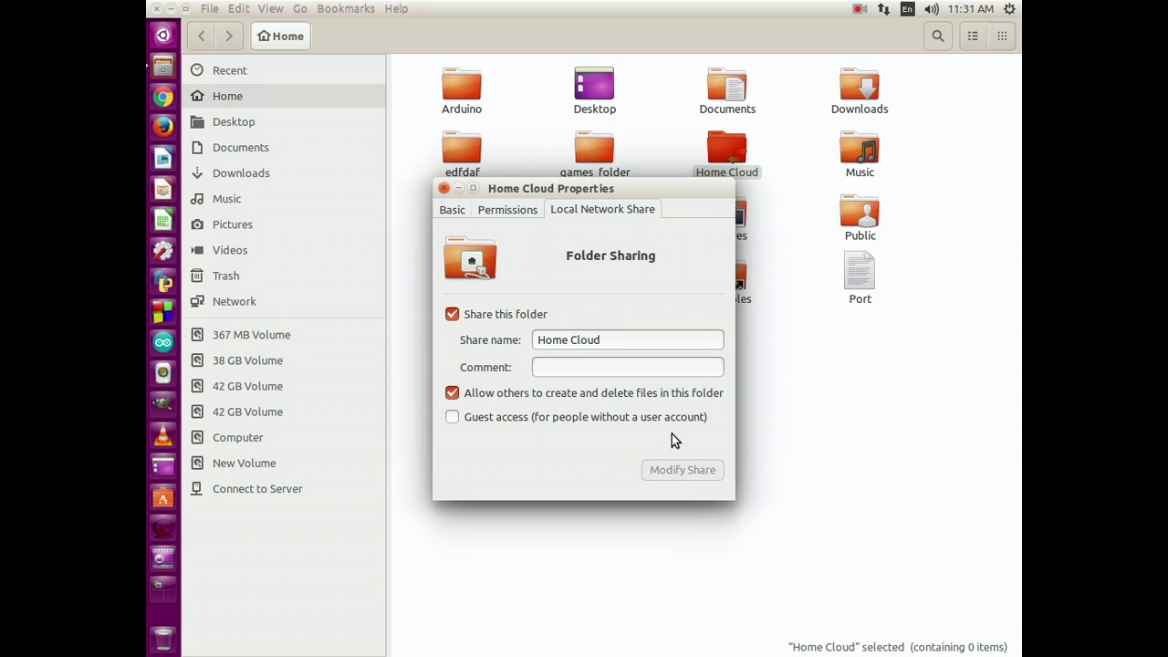
pyautogui.click(443, 188)
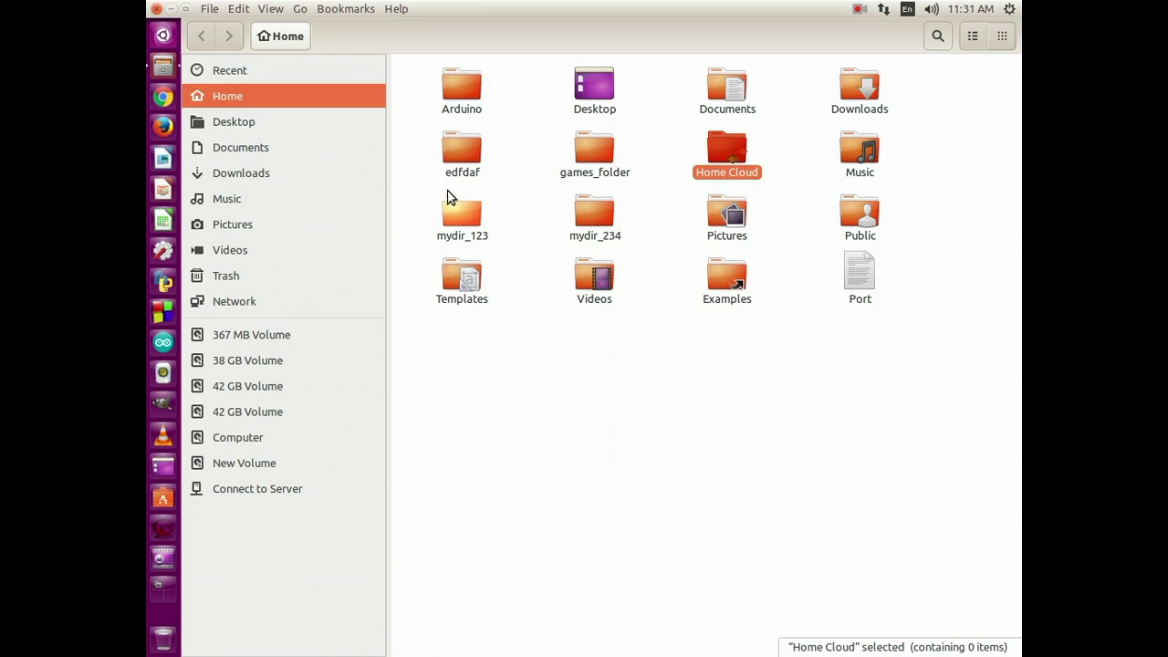
# Step: Inside Home Cloud, create an empty document named 'Test Network Connectivity'
pyautogui.doubleClick(736, 153)
pyautogui.rightClick(487, 106)
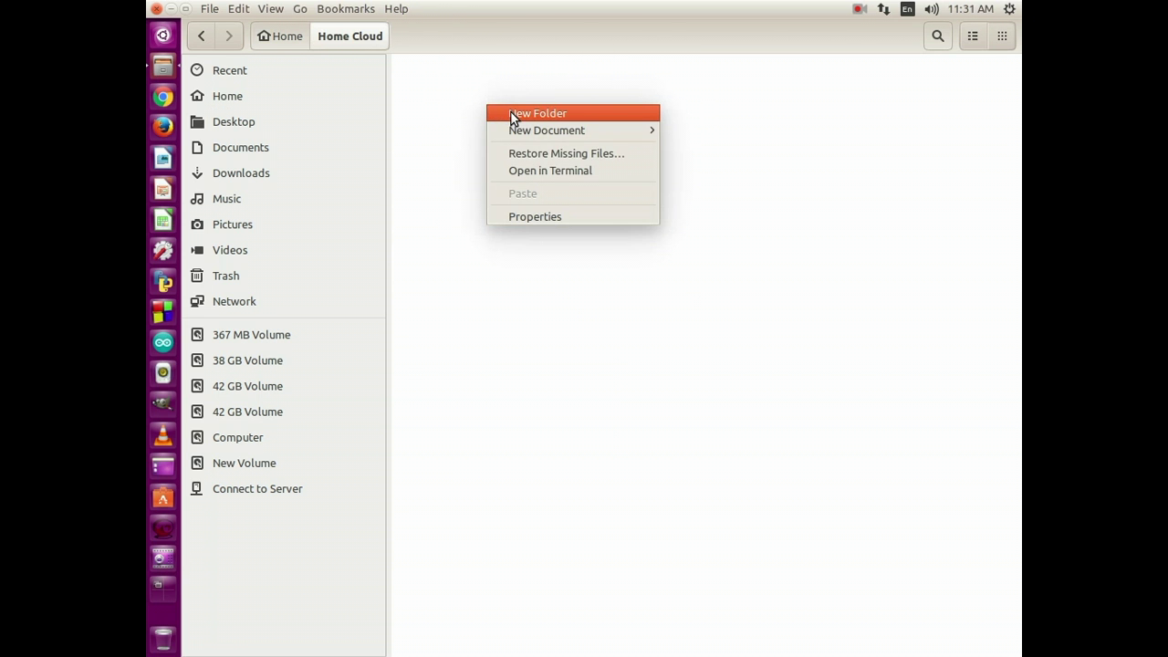
pyautogui.moveTo(550, 134)
pyautogui.click(673, 133)
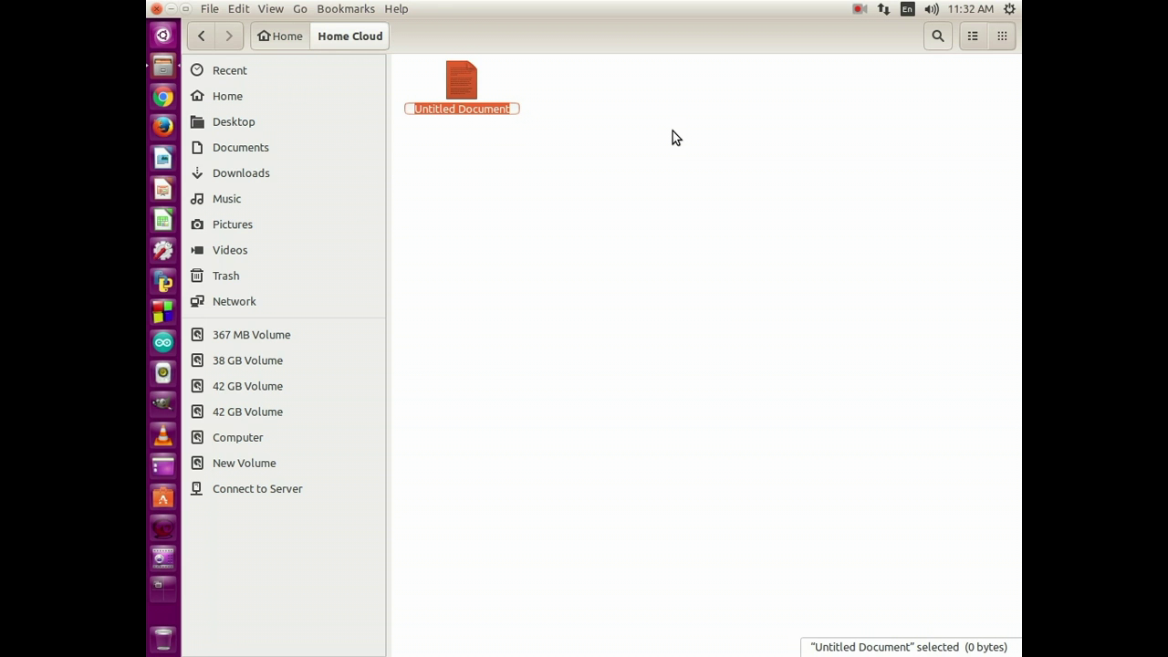
pyautogui.write('Test Netw')
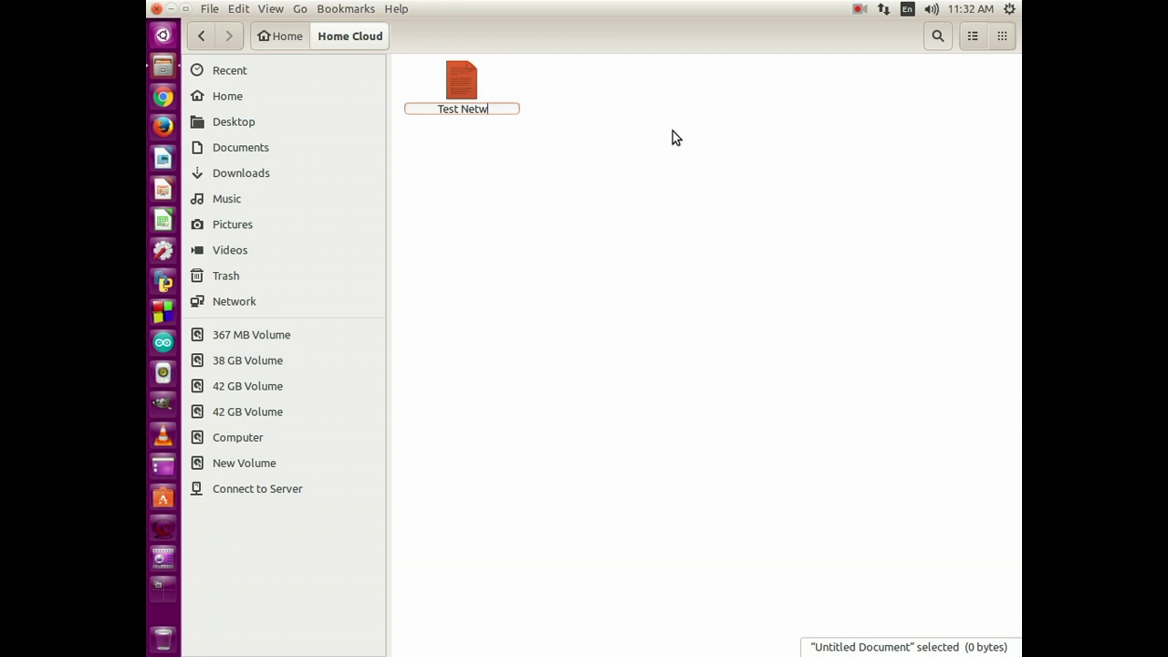
pyautogui.write('ork Connectivit')
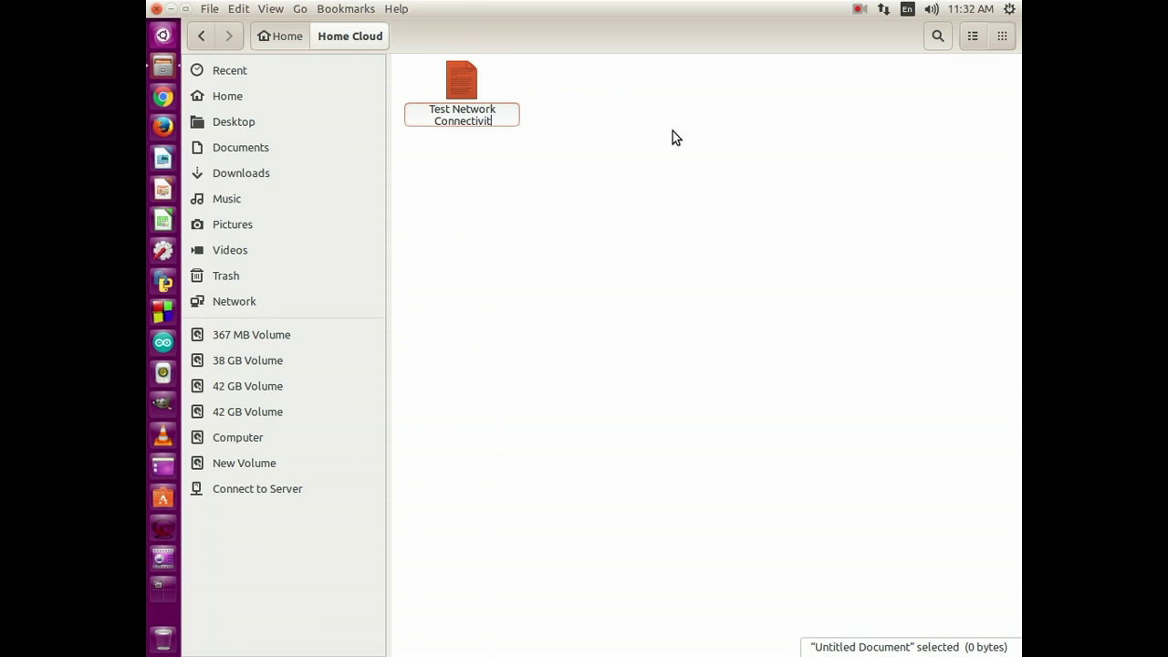
pyautogui.write('y')
pyautogui.press('Return')
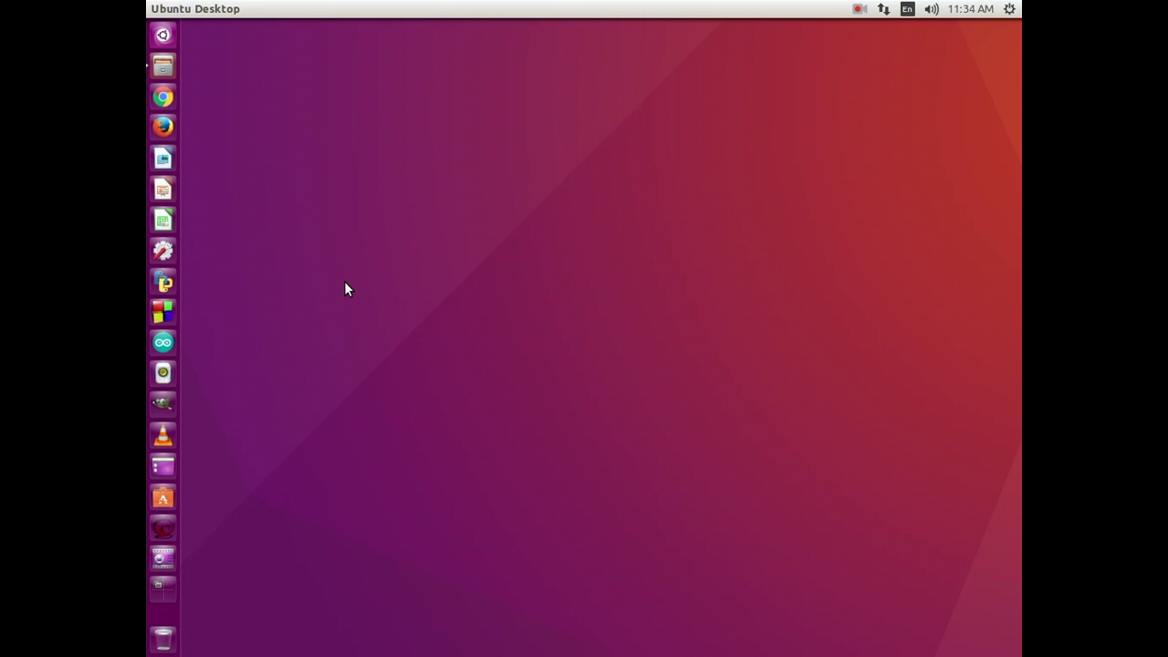
# Step: Run ifconfig in a new terminal and highlight the enp1s0 address 192.168.1.34
pyautogui.click(163, 37)
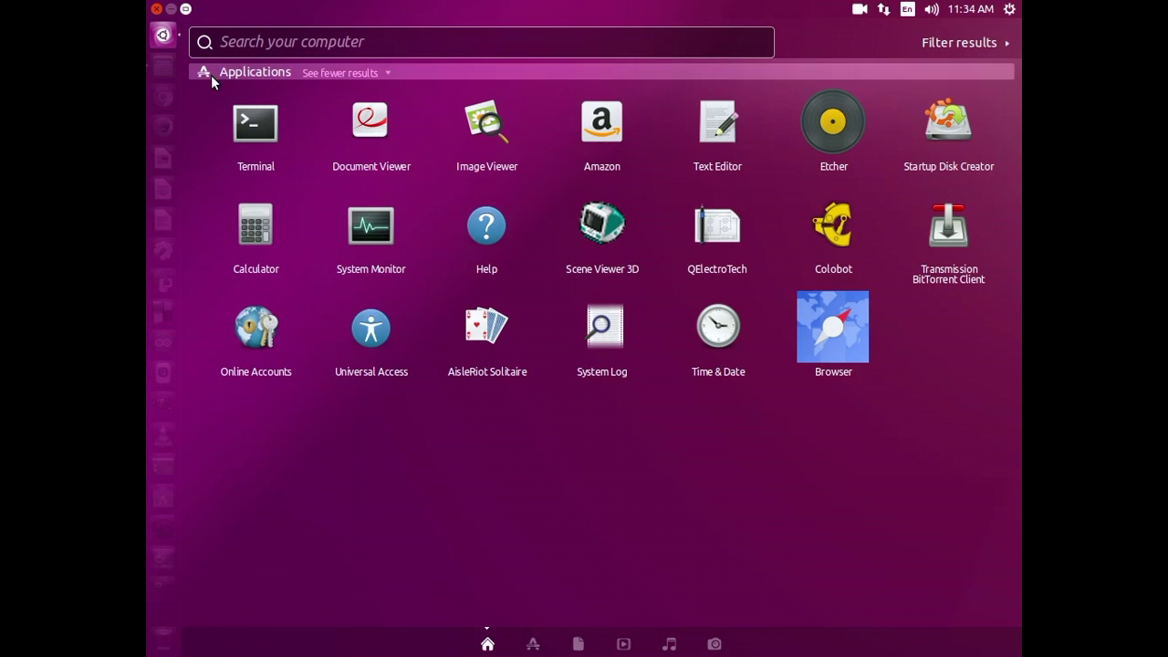
pyautogui.click(242, 116)
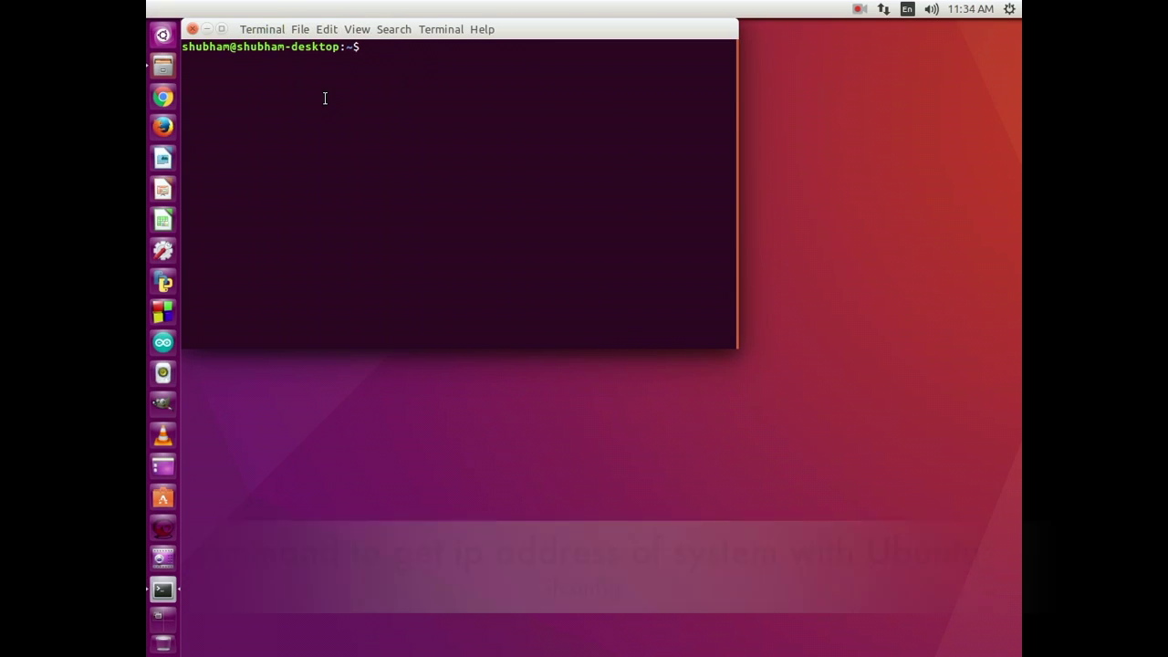
pyautogui.write('ifcon')
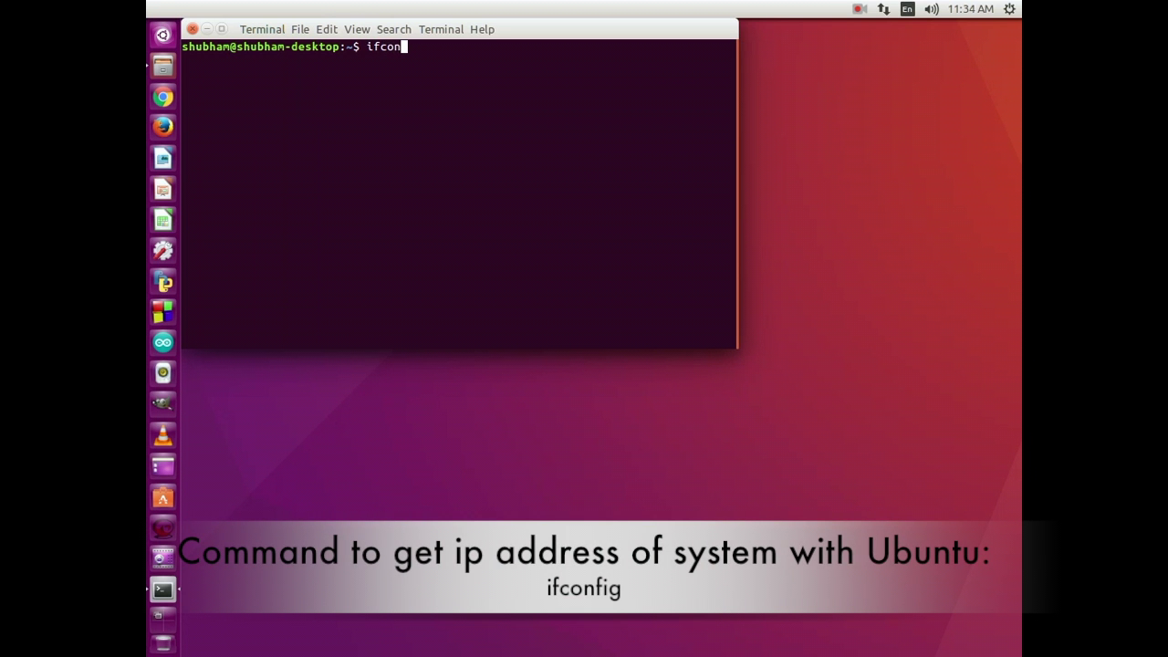
pyautogui.write('fig')
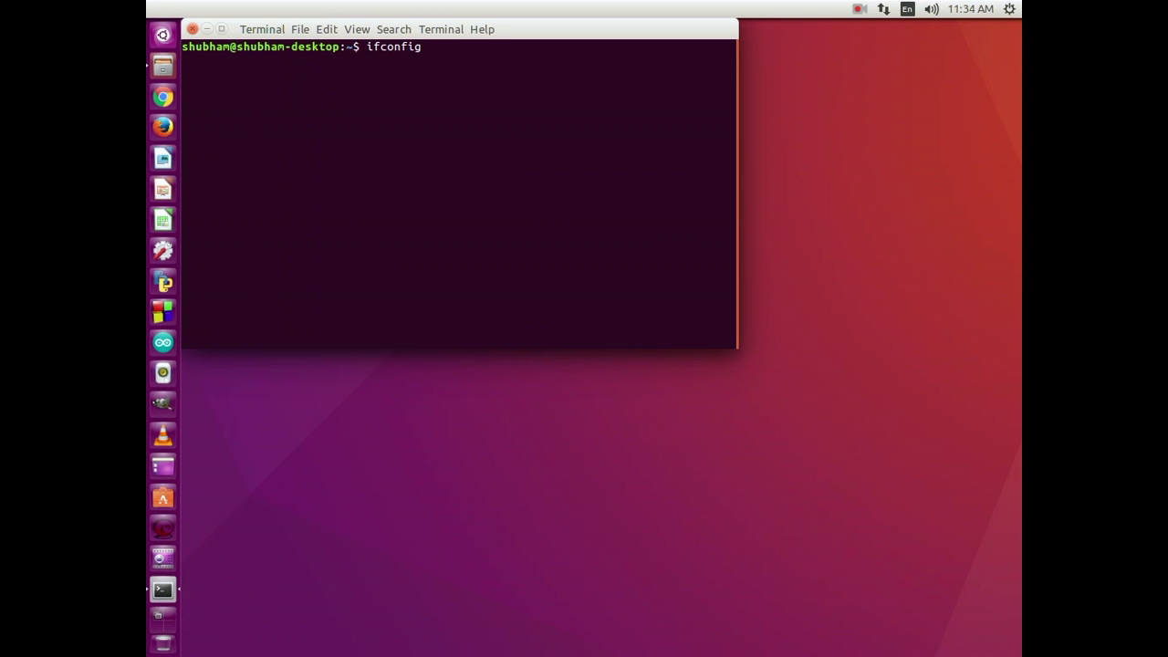
pyautogui.press('Return')
pyautogui.moveTo(319, 72); pyautogui.dragTo(401, 72)
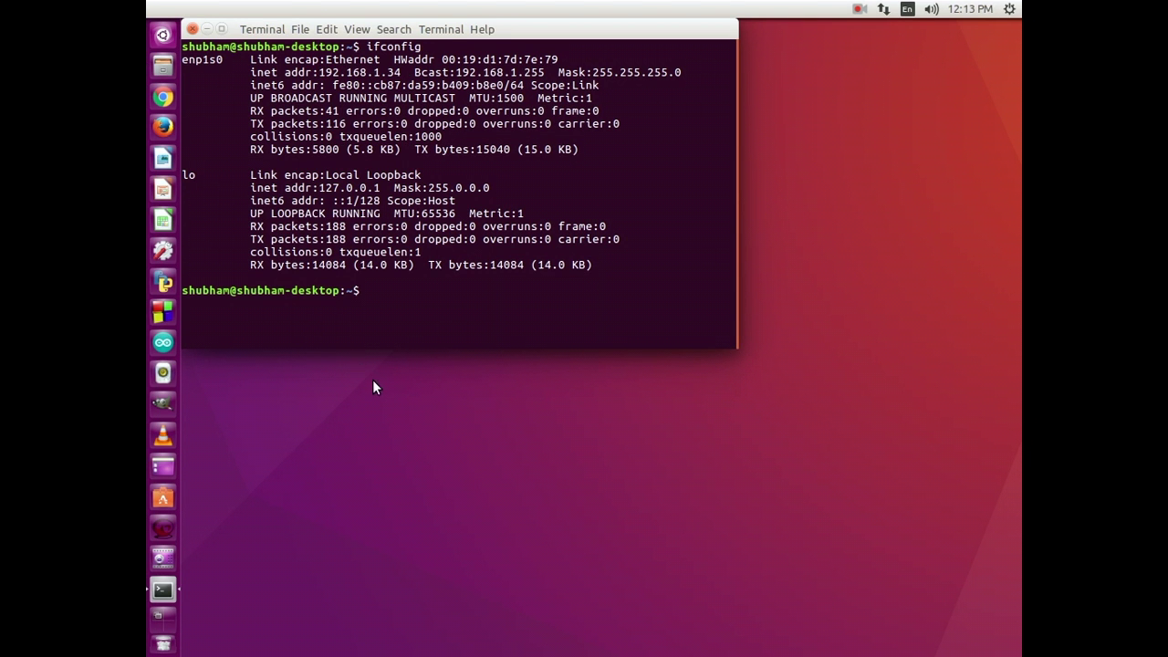
# Step: Add user 'home' to sambashare without a home directory via sudo useradd -M -N -g sambashare home
pyautogui.write('s')
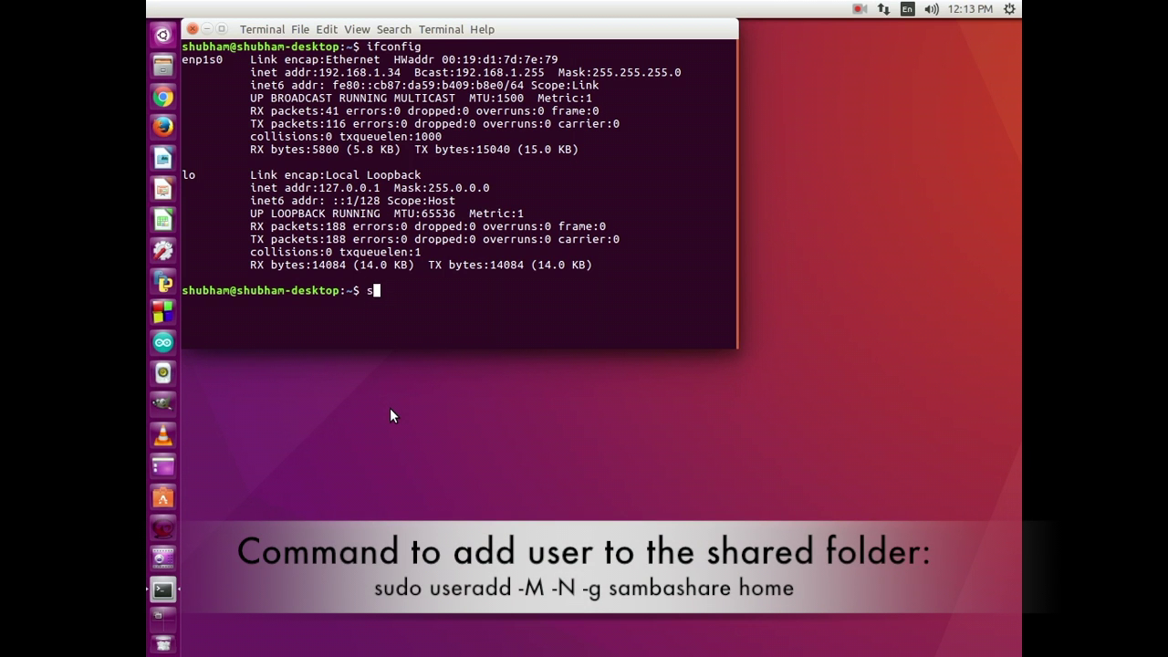
pyautogui.write('udo useradd -M -N -g')
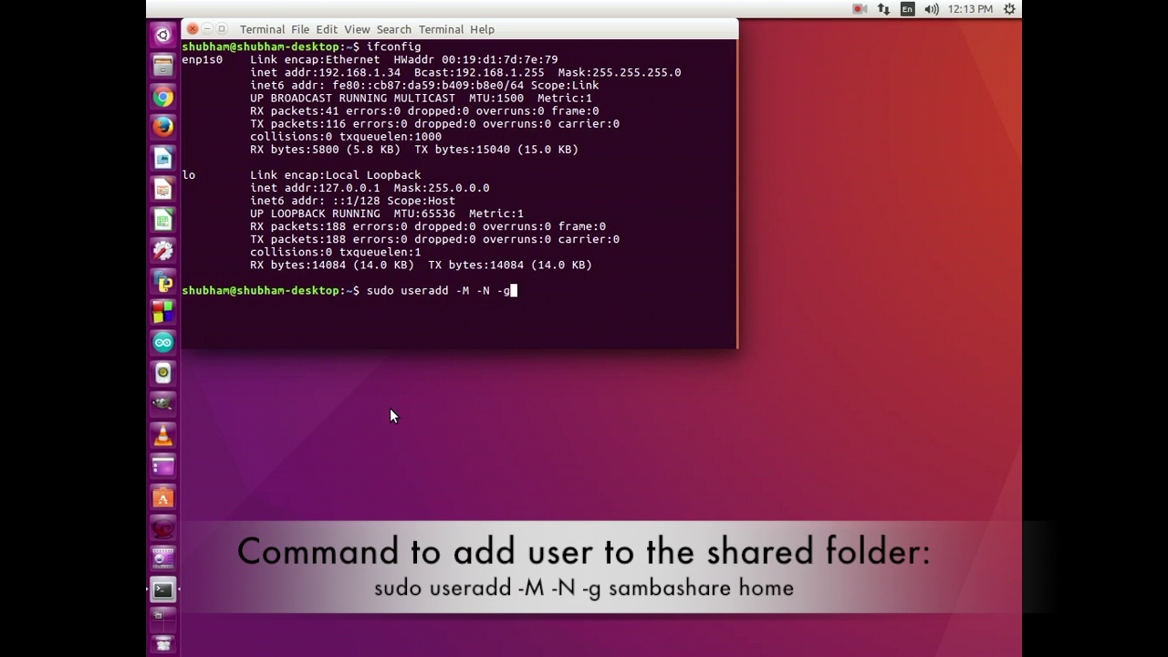
pyautogui.write(' sambashare home')
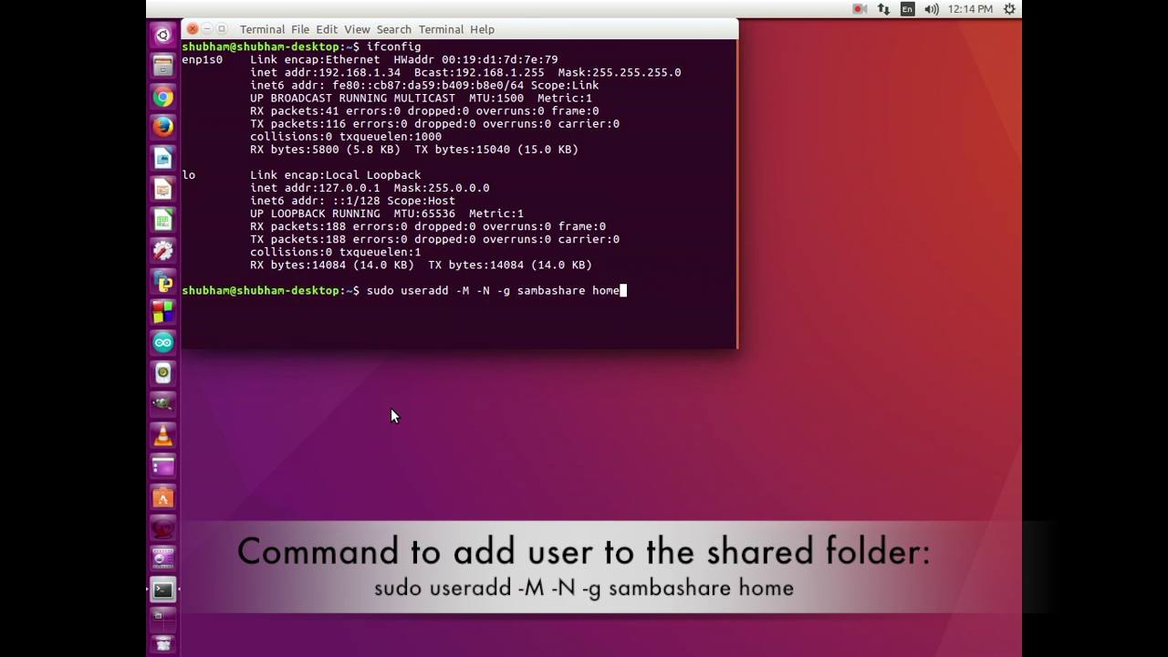
pyautogui.press('Return')
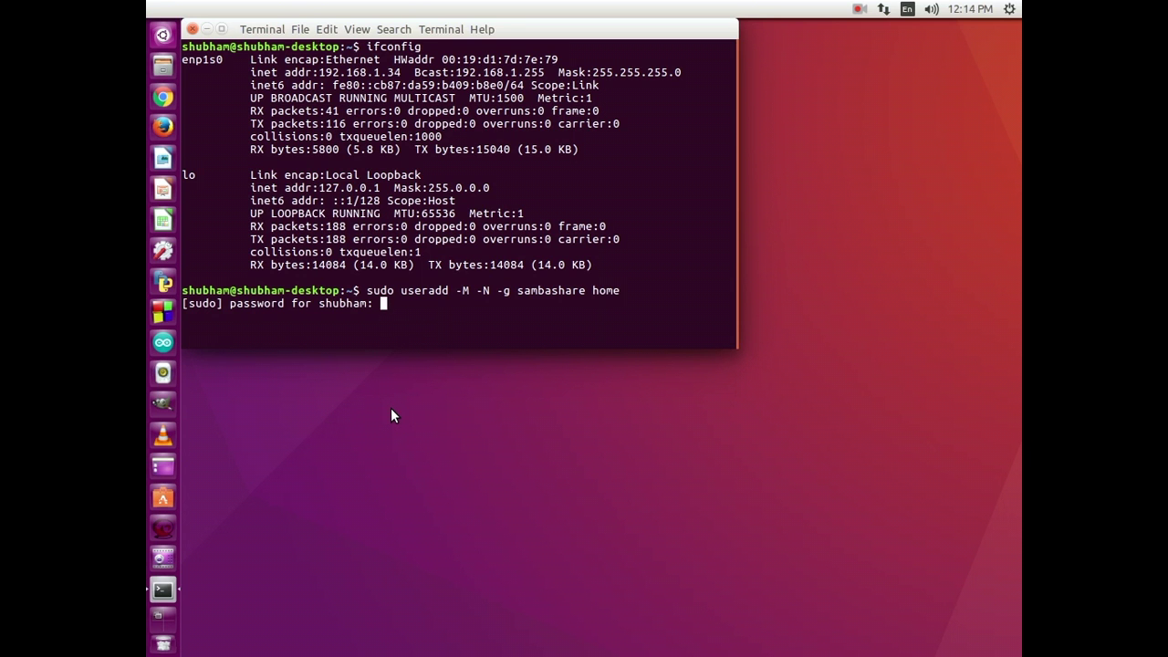
pyautogui.press('Return')
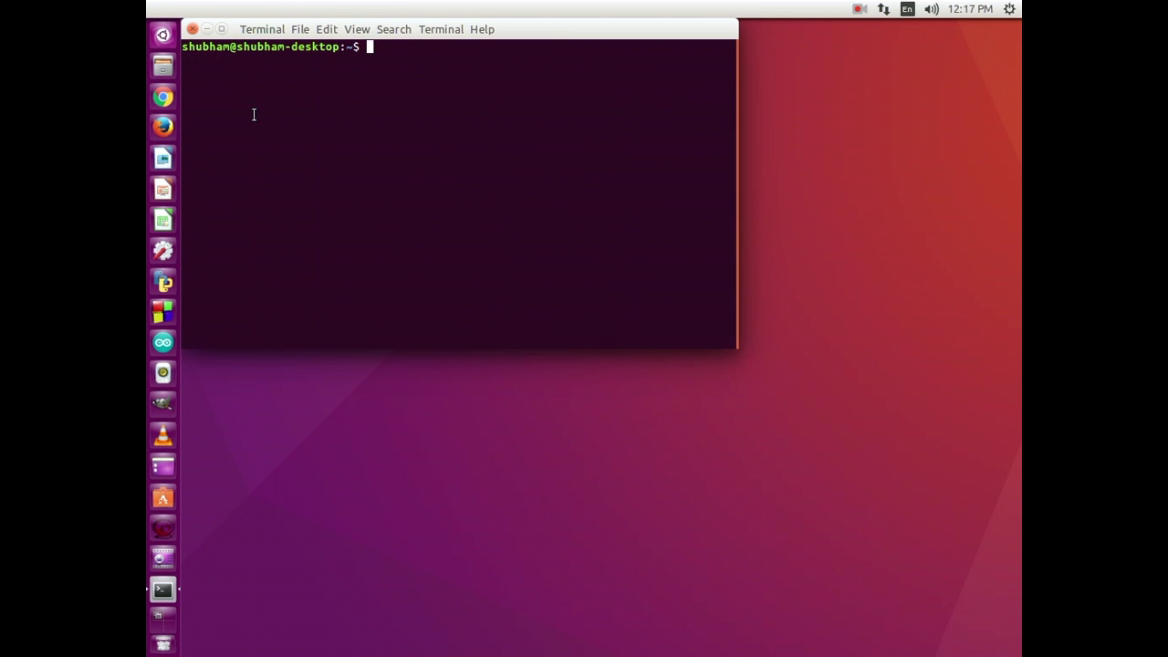
# Step: Register Home as a Samba user with sudo smbpasswd -a Home, entering and confirming its SMB password
pyautogui.write('sudo')
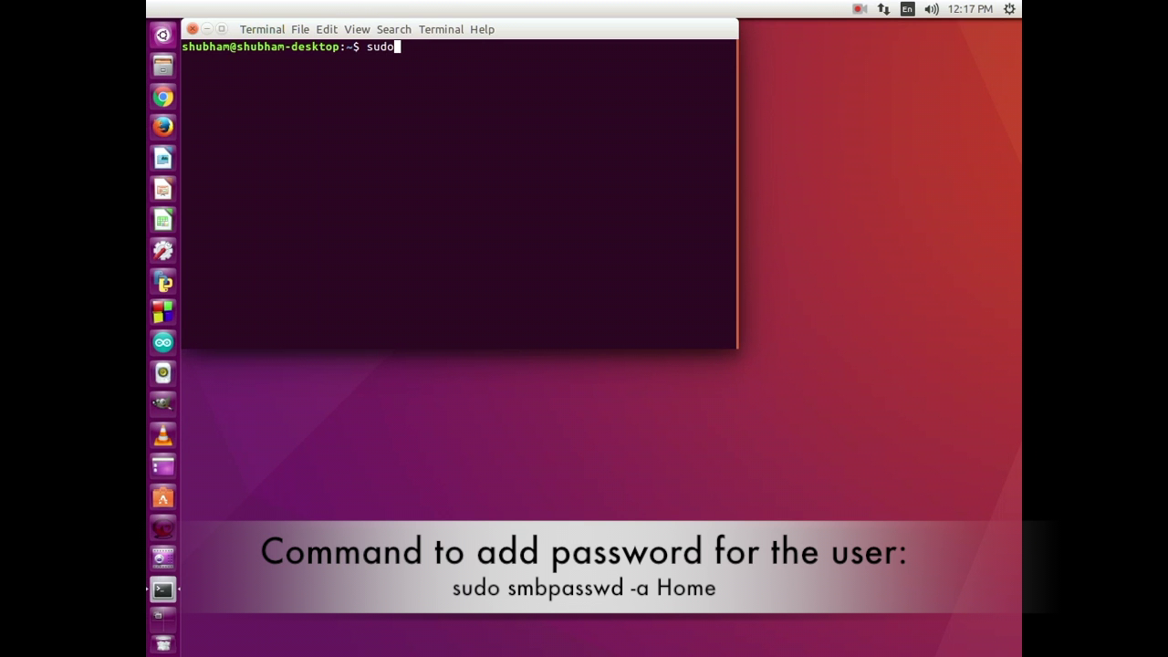
pyautogui.write(' smbpasswd -a')
pyautogui.write('Hom')
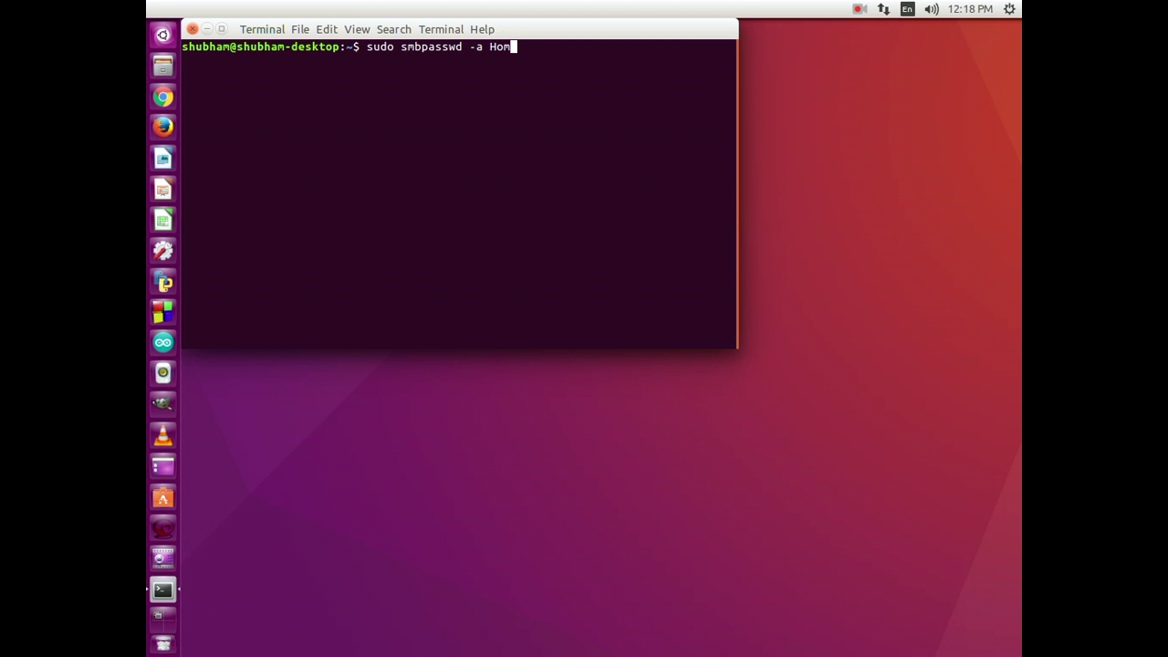
pyautogui.write('e')
pyautogui.press('Return')
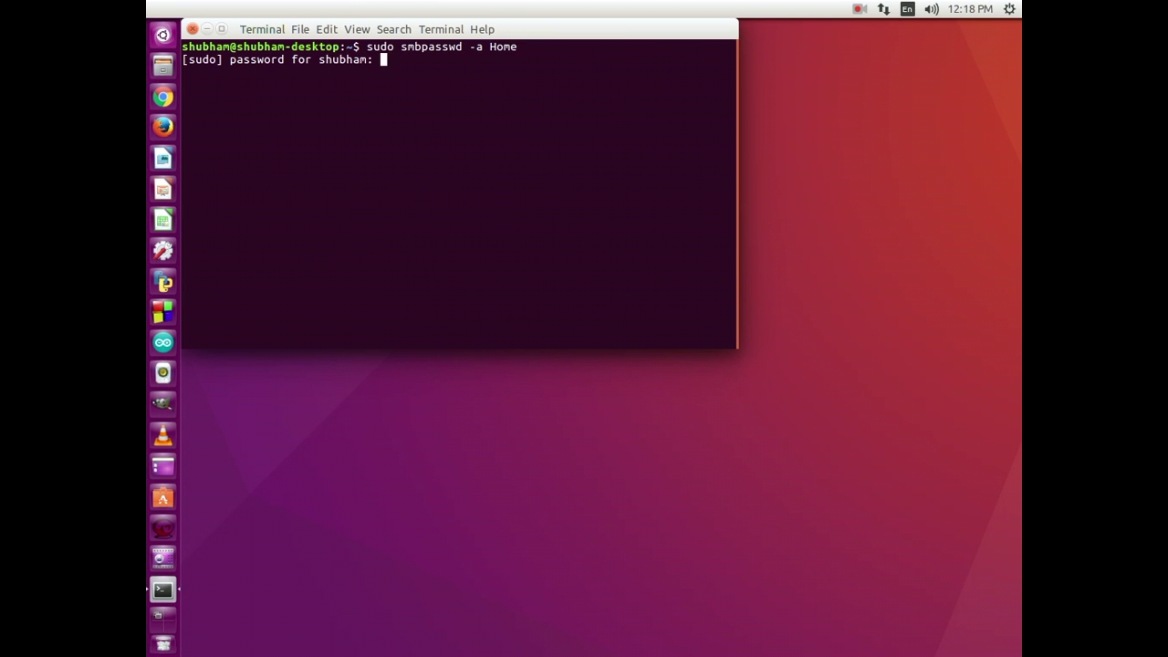
pyautogui.press('Return')
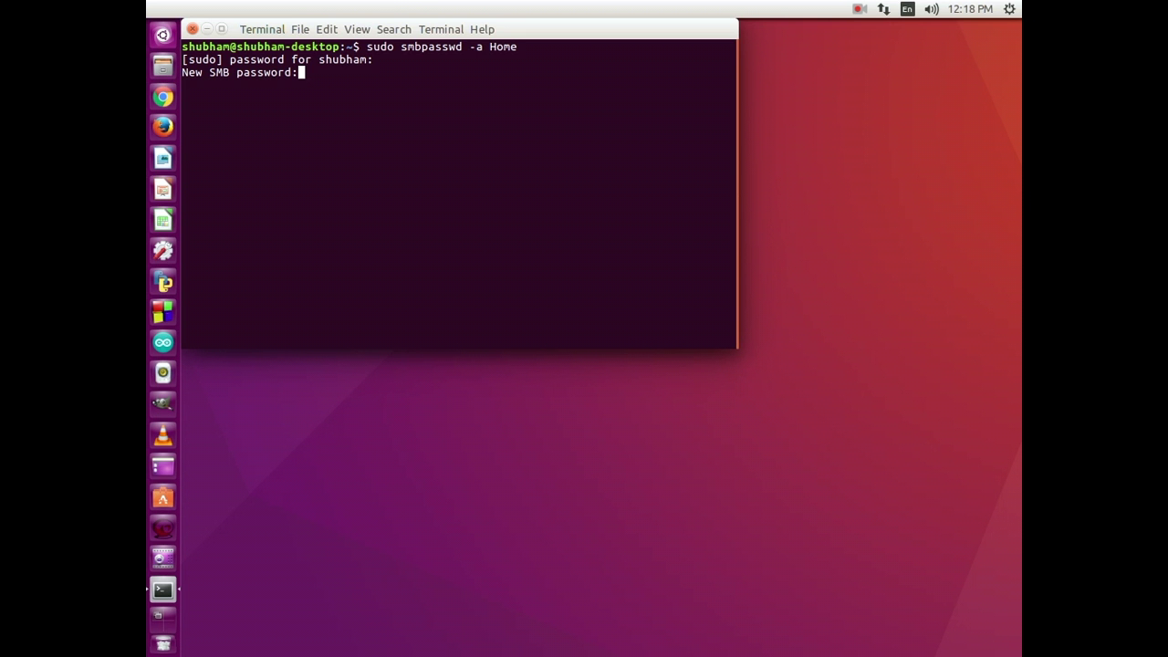
pyautogui.press('Return')
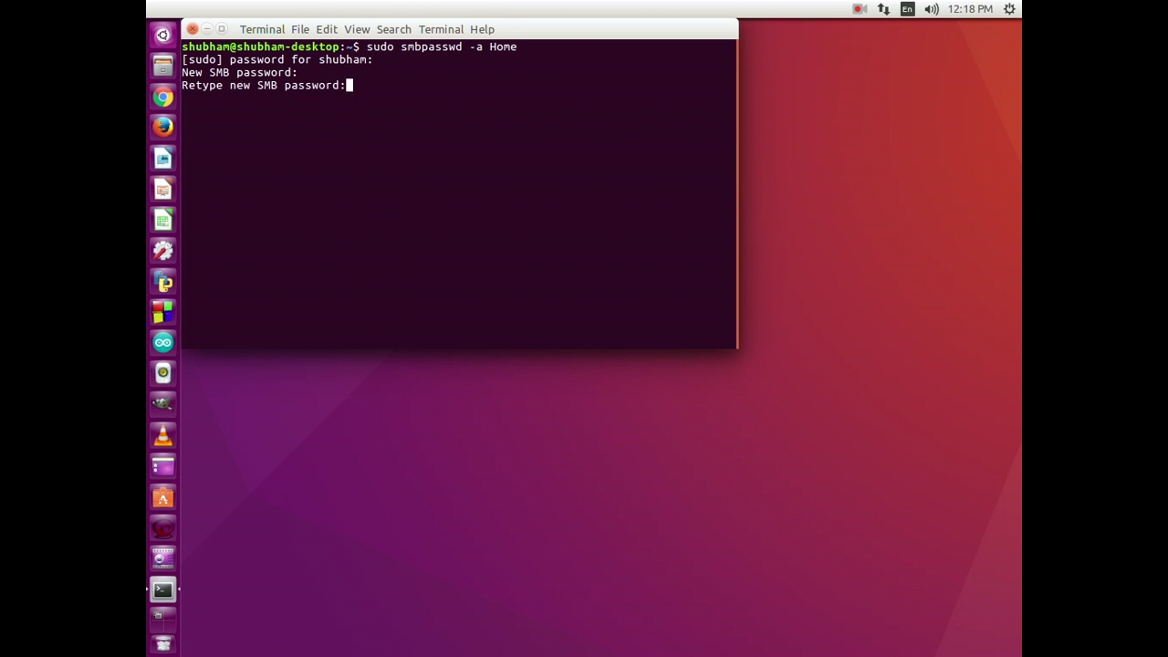
pyautogui.press('Return')
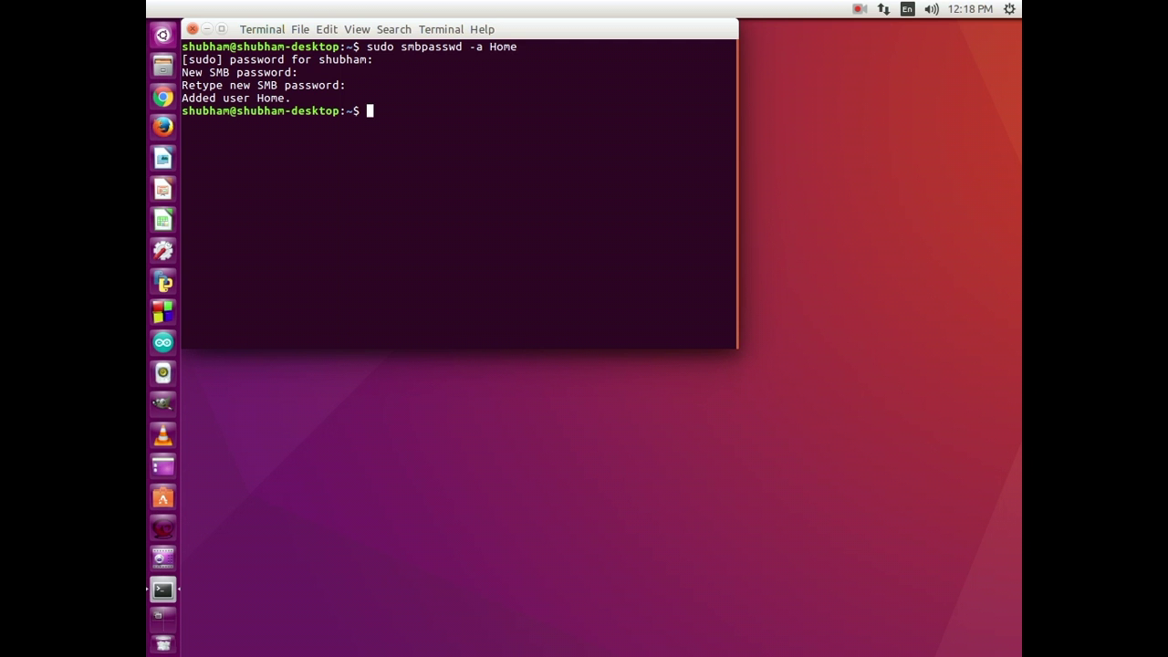
# Step: Exit the terminal and open \\192.168.1.34 from the Windows Run dialog
pyautogui.write('exit')
pyautogui.press('Return')
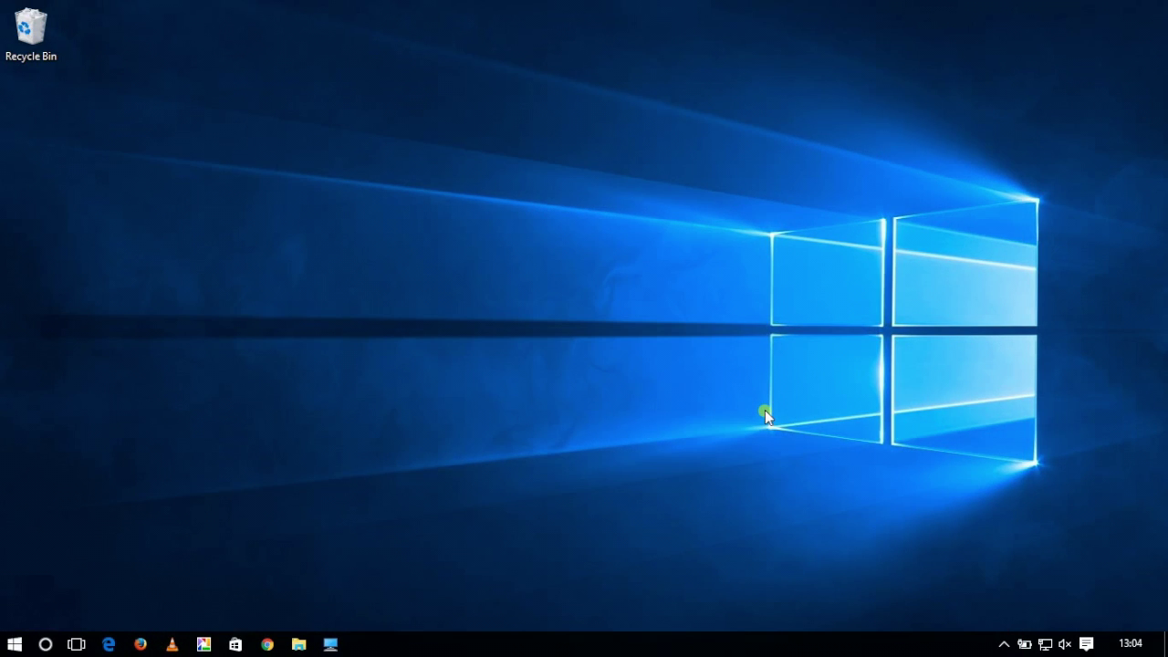
pyautogui.press('super')
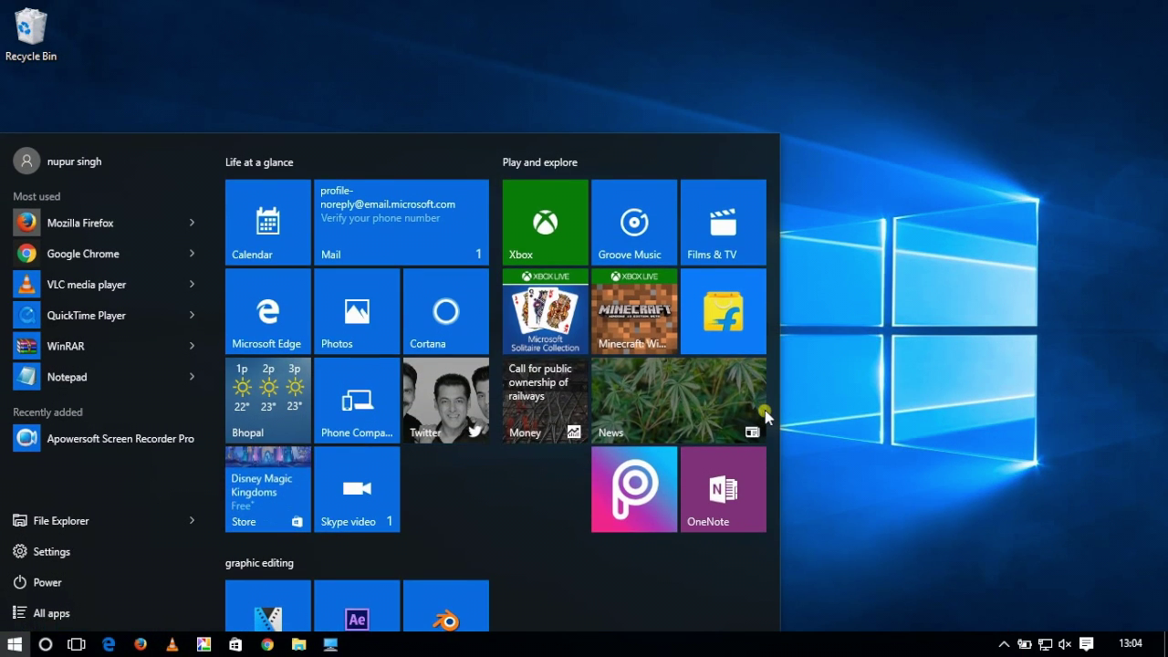
pyautogui.write('run')
pyautogui.press('Return')
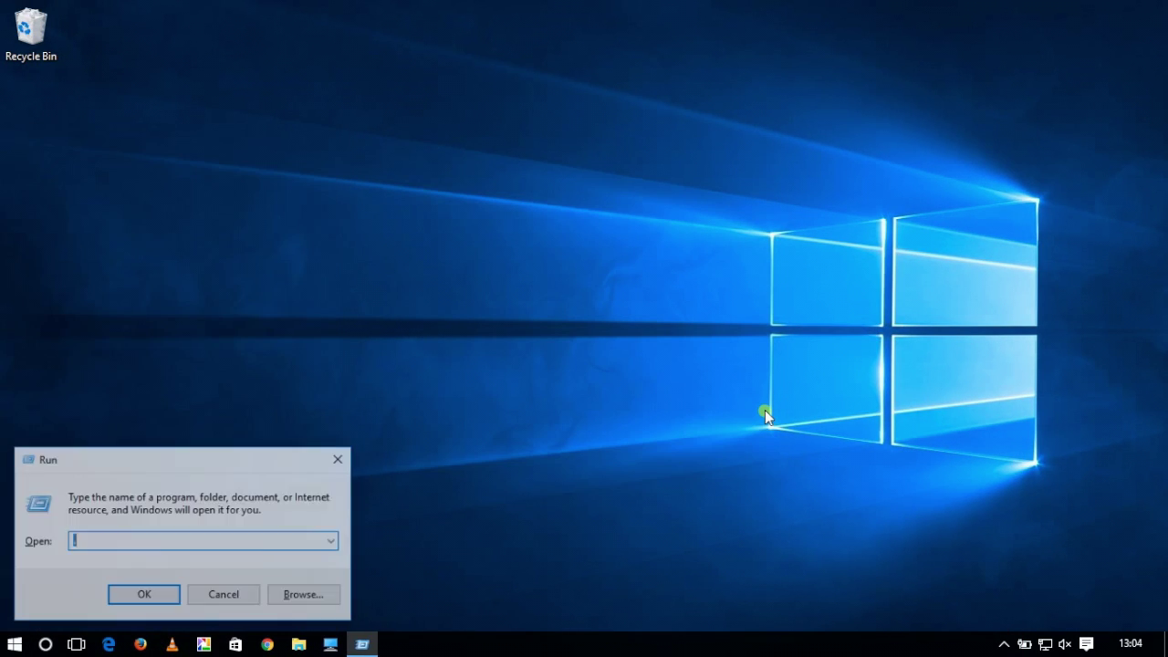
pyautogui.write('\\\\')
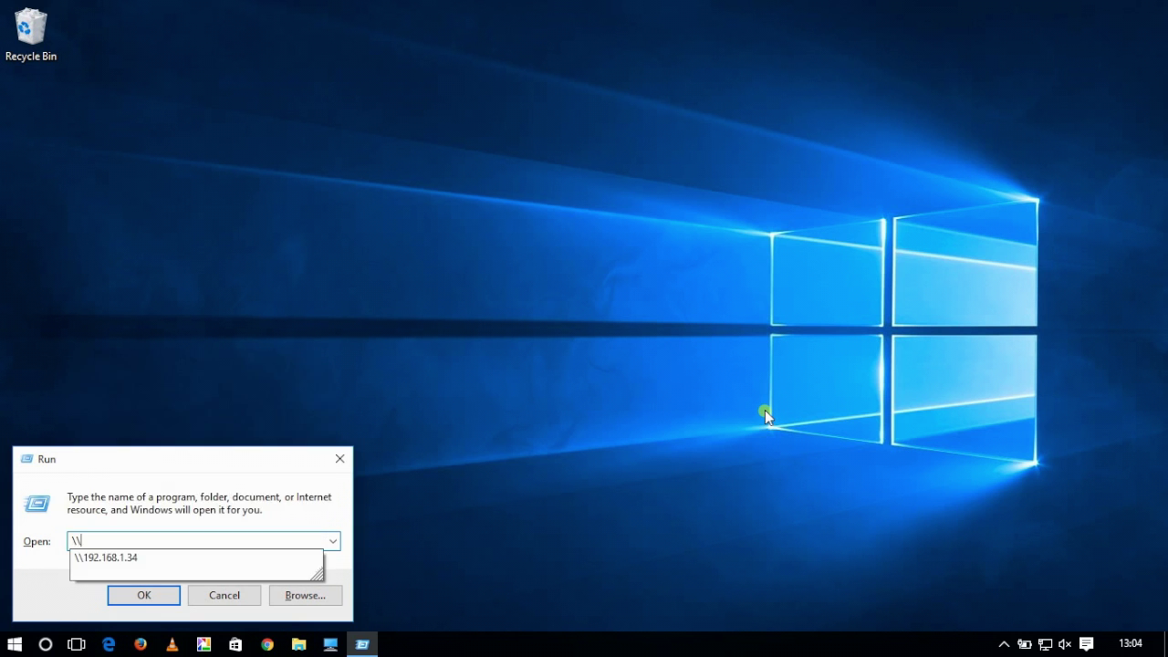
pyautogui.write('192.168.1.34')
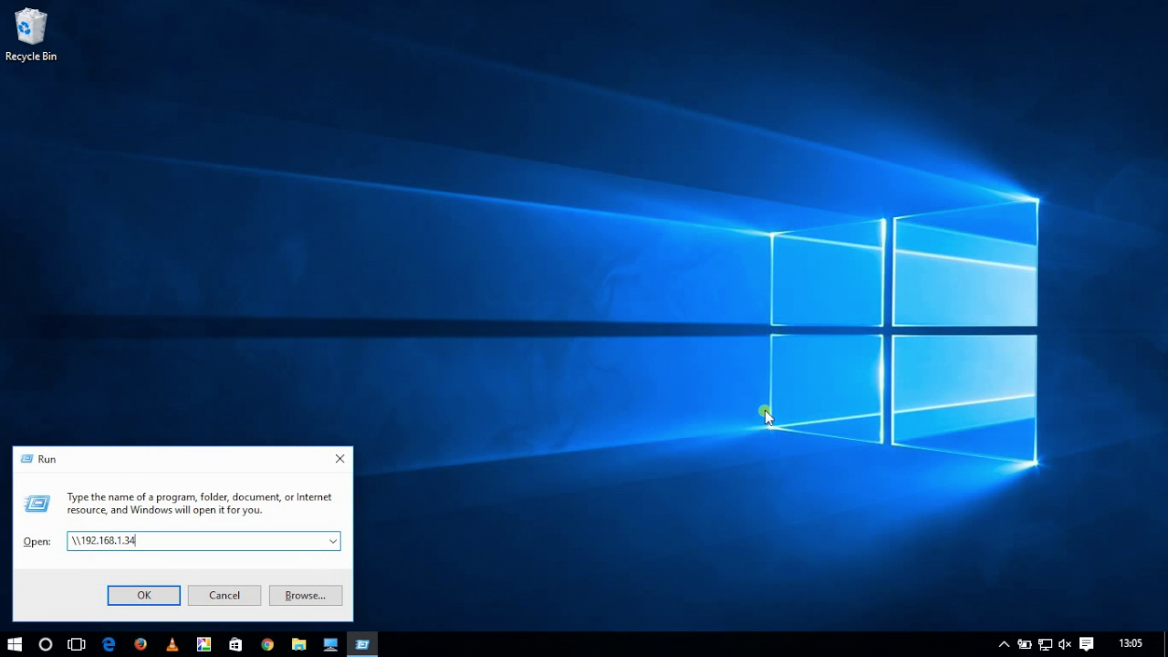
pyautogui.press('Return')
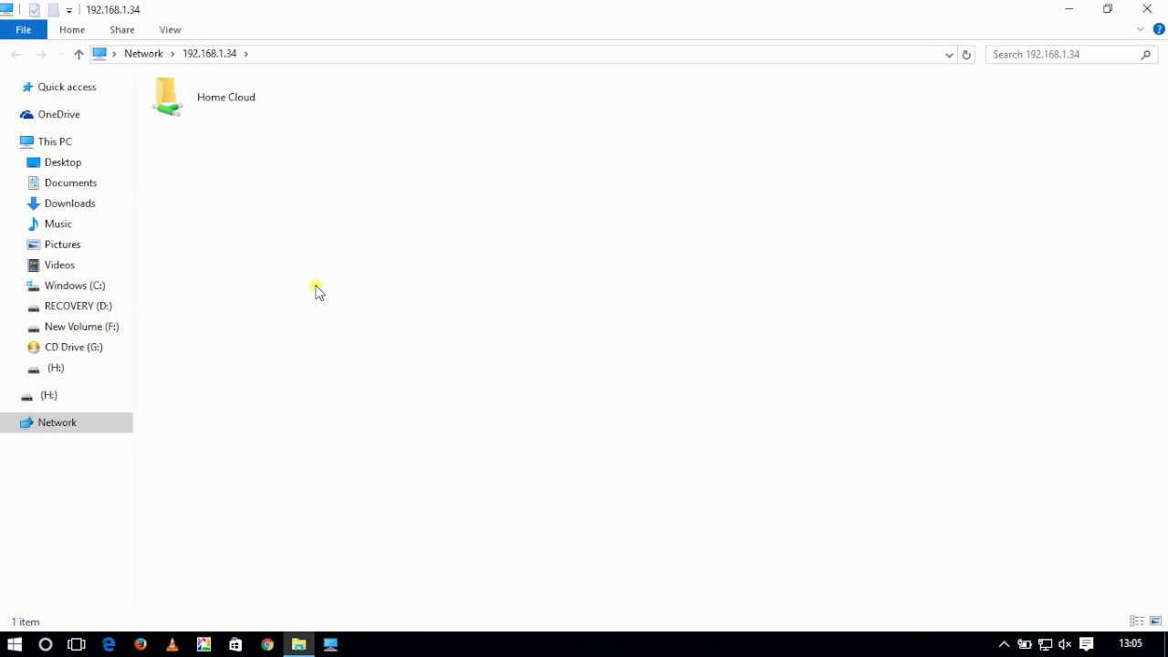
# Step: Create a 'successfully connected' text document in the Home Cloud share and open it in Notepad
pyautogui.click(207, 91)
pyautogui.doubleClick(207, 91)
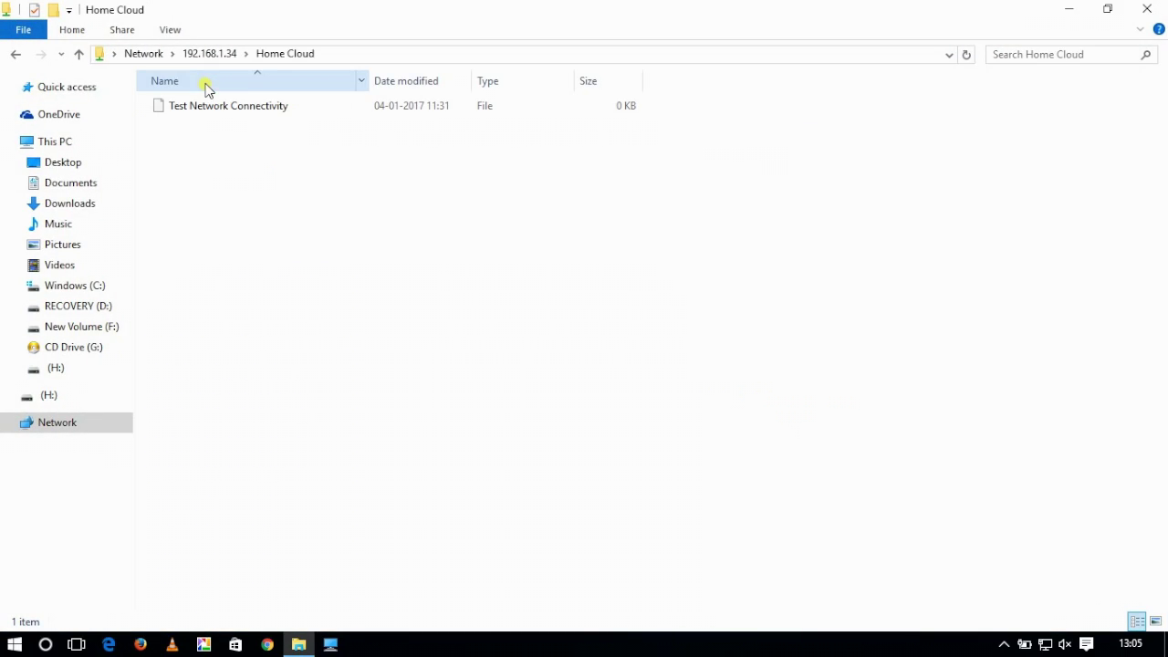
pyautogui.rightClick(202, 163)
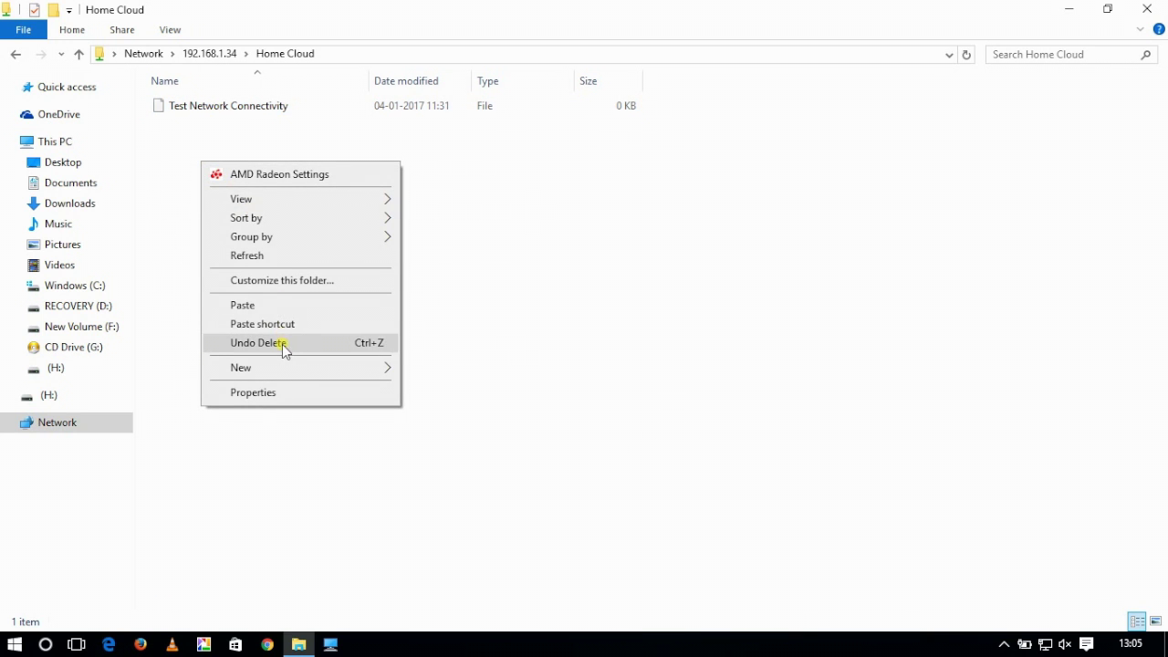
pyautogui.moveTo(283, 366)
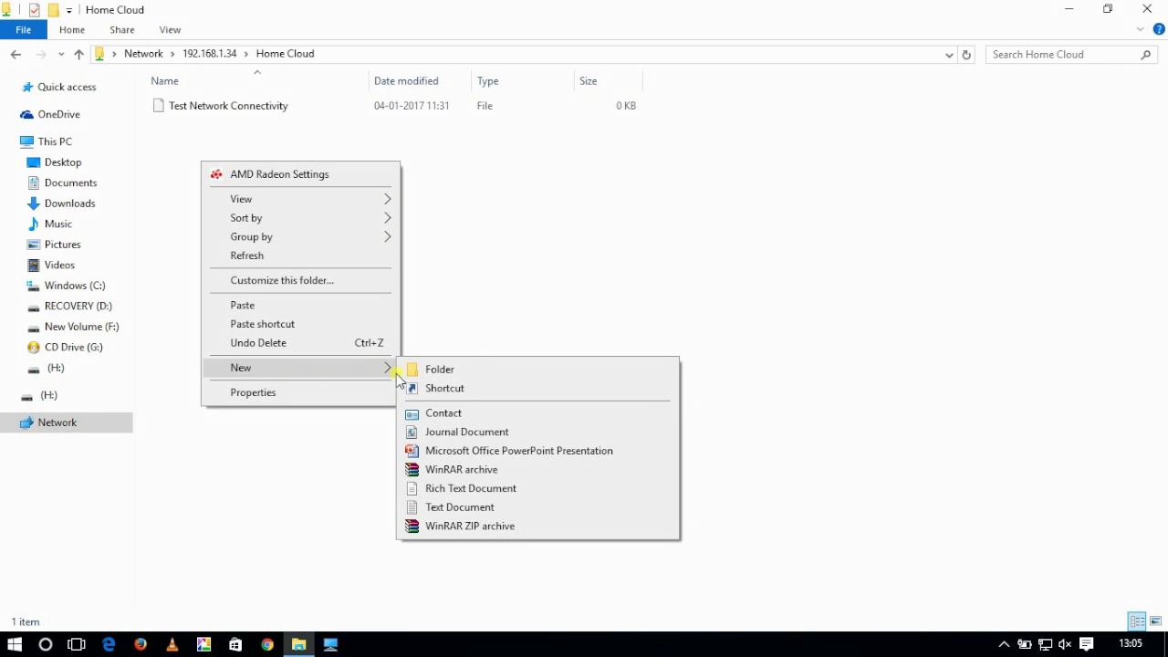
pyautogui.click(454, 507)
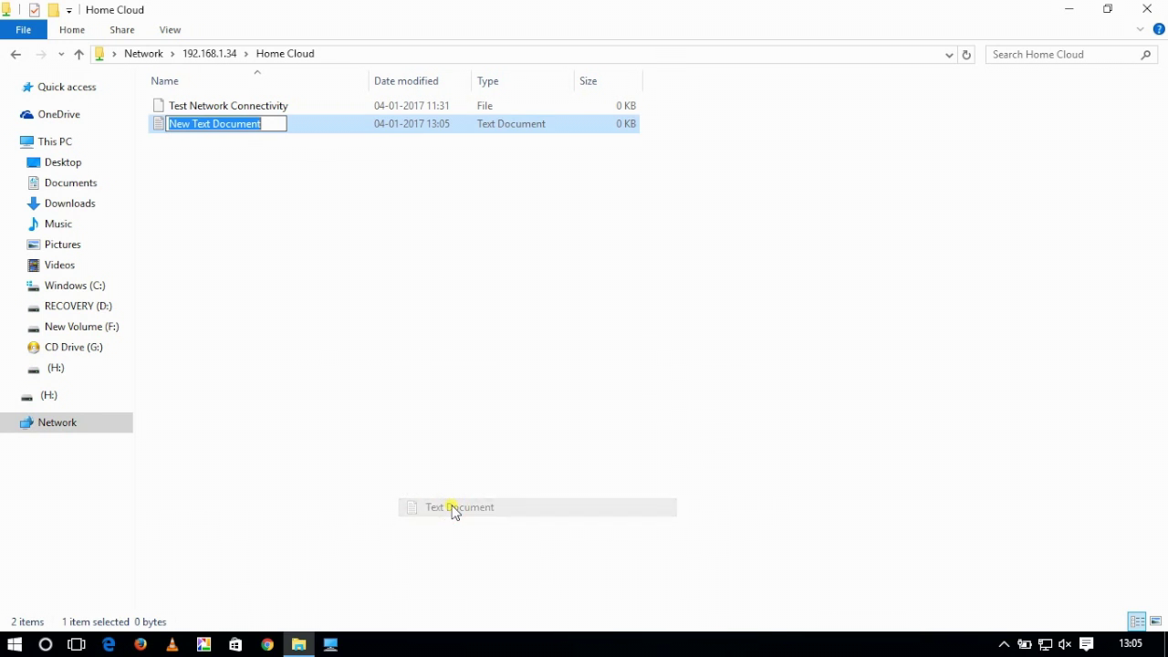
pyautogui.write('succ')
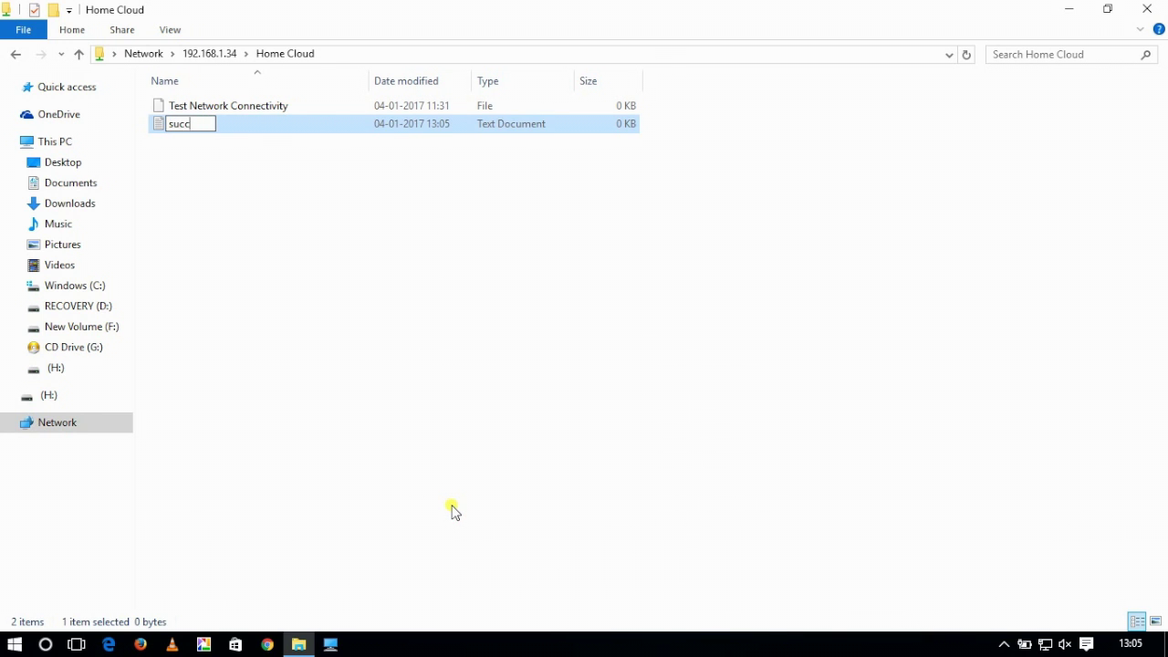
pyautogui.write('essfully')
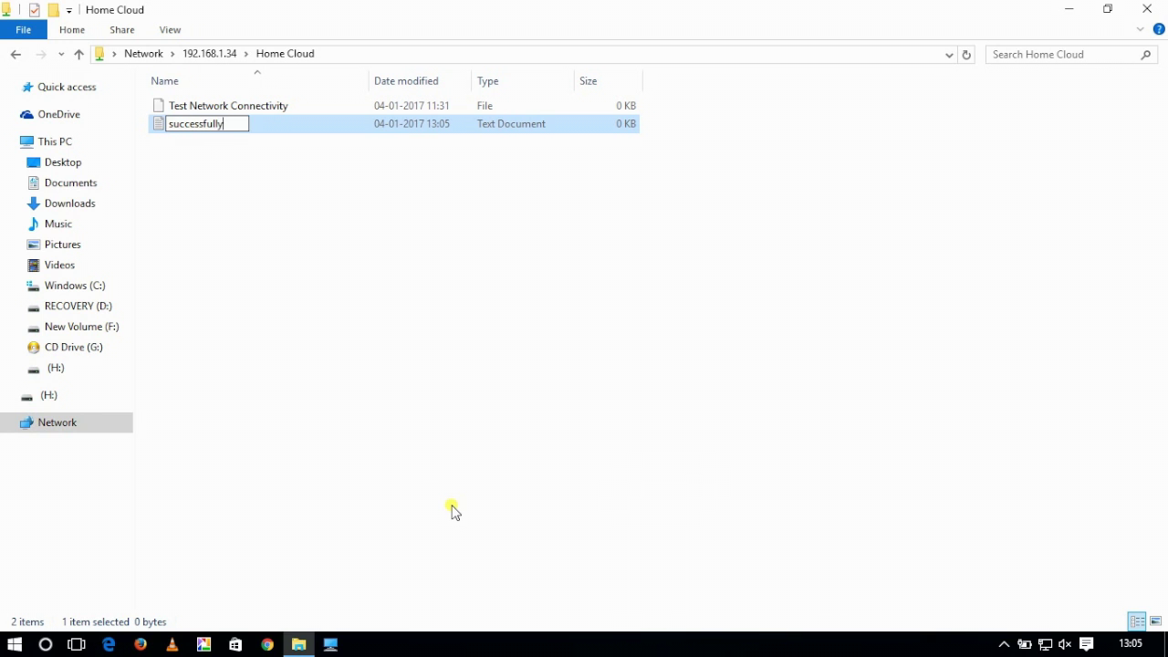
pyautogui.write(' connected')
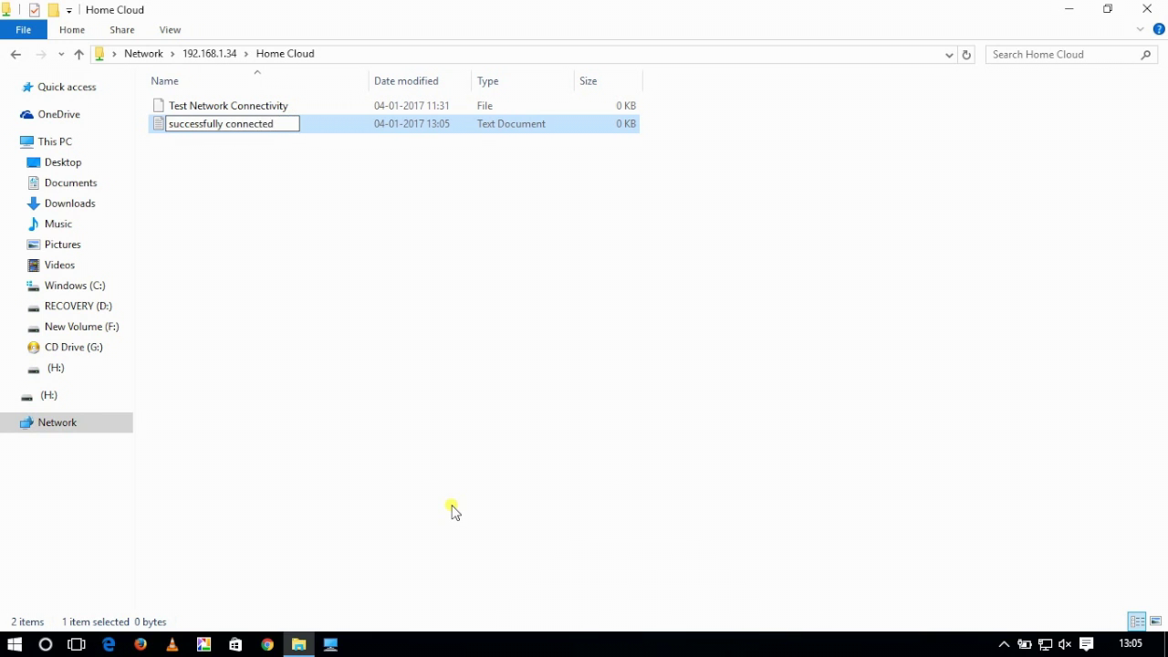
pyautogui.press('Return')
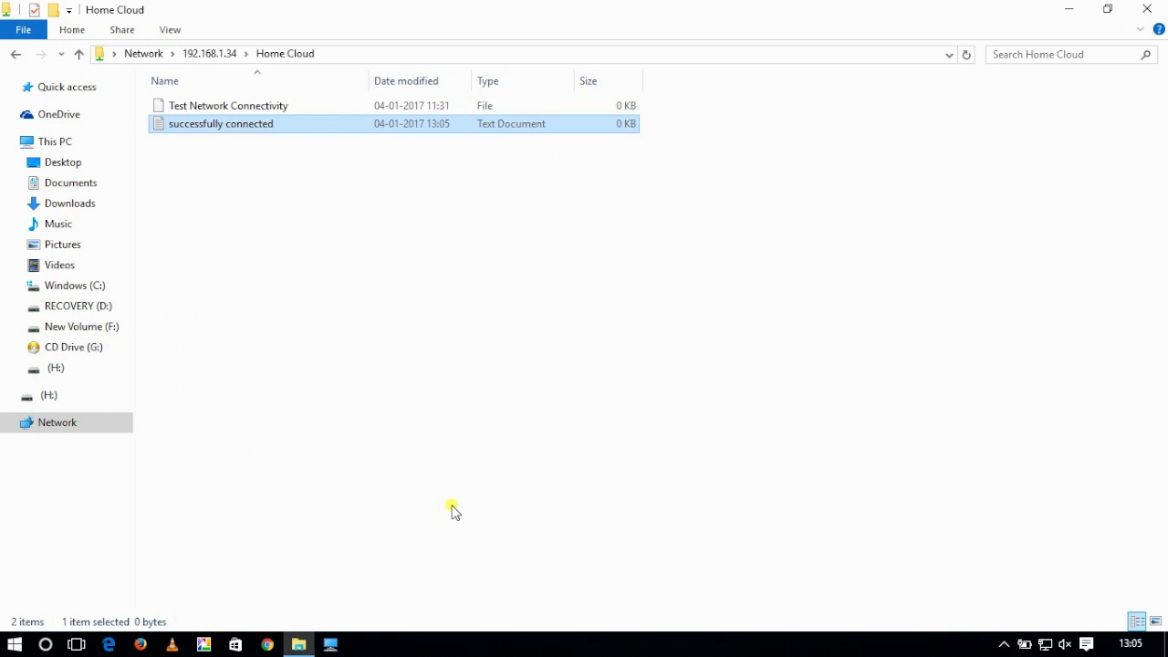
pyautogui.doubleClick(225, 130)
# Step: Write 'hello ubuntu' in the successfully connected note, save it to the share, and close Notepad
pyautogui.write('hel')
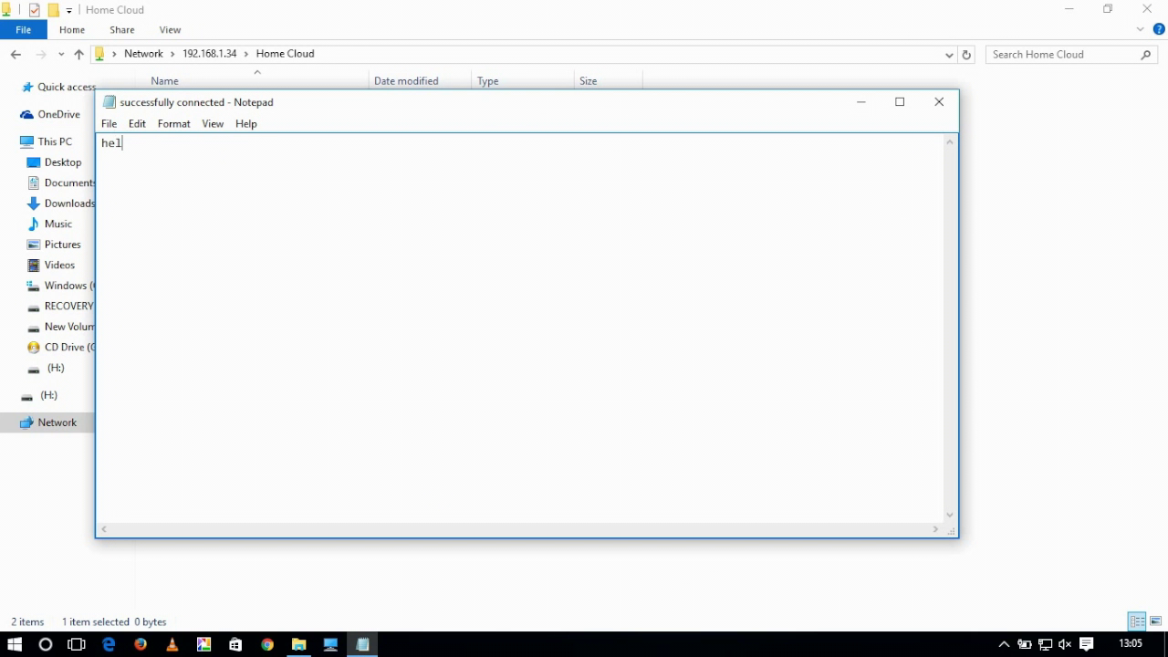
pyautogui.write('lo ubuntu')
pyautogui.hotkey('ctrl', 's')
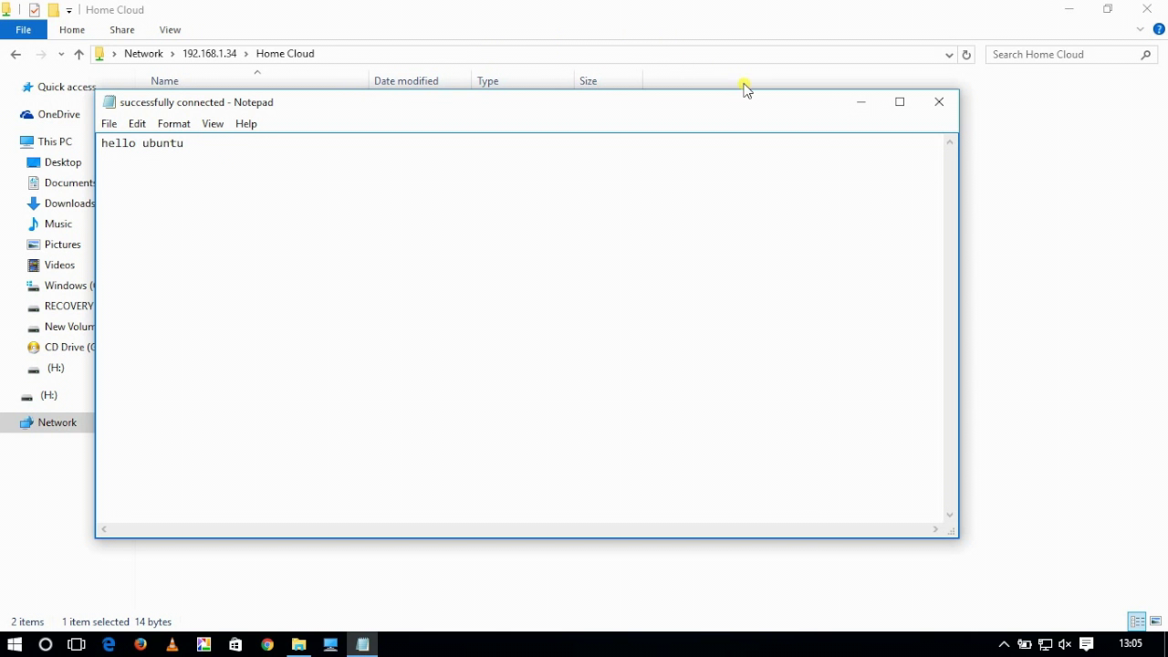
pyautogui.click(108, 124)
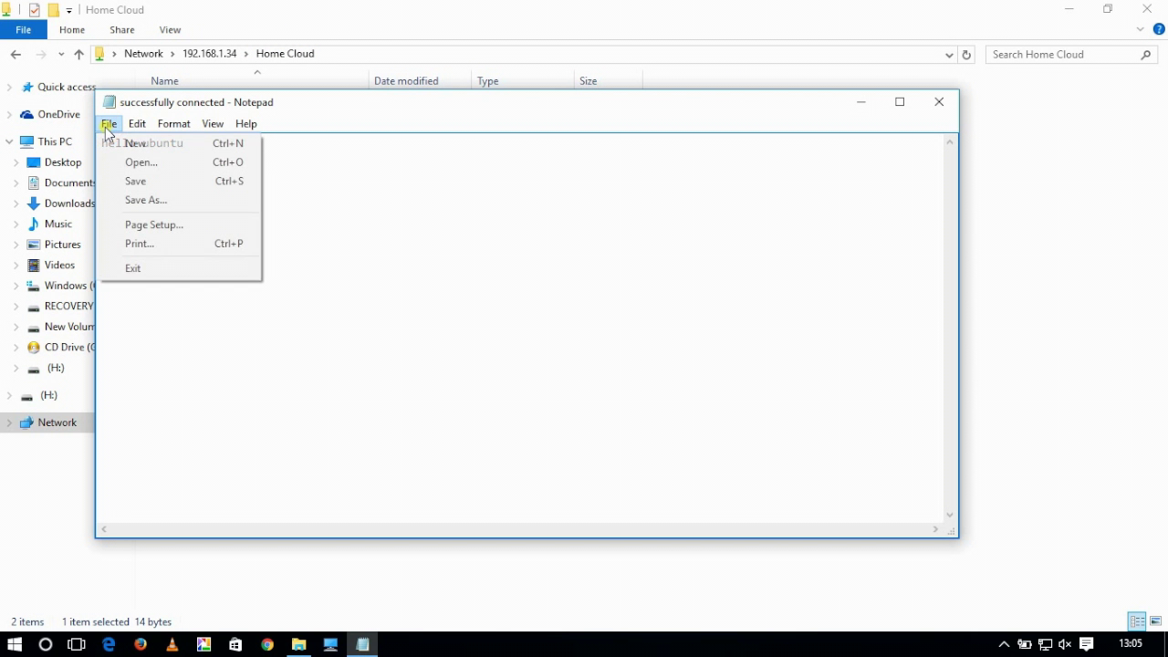
pyautogui.click(135, 180)
pyautogui.click(941, 103)
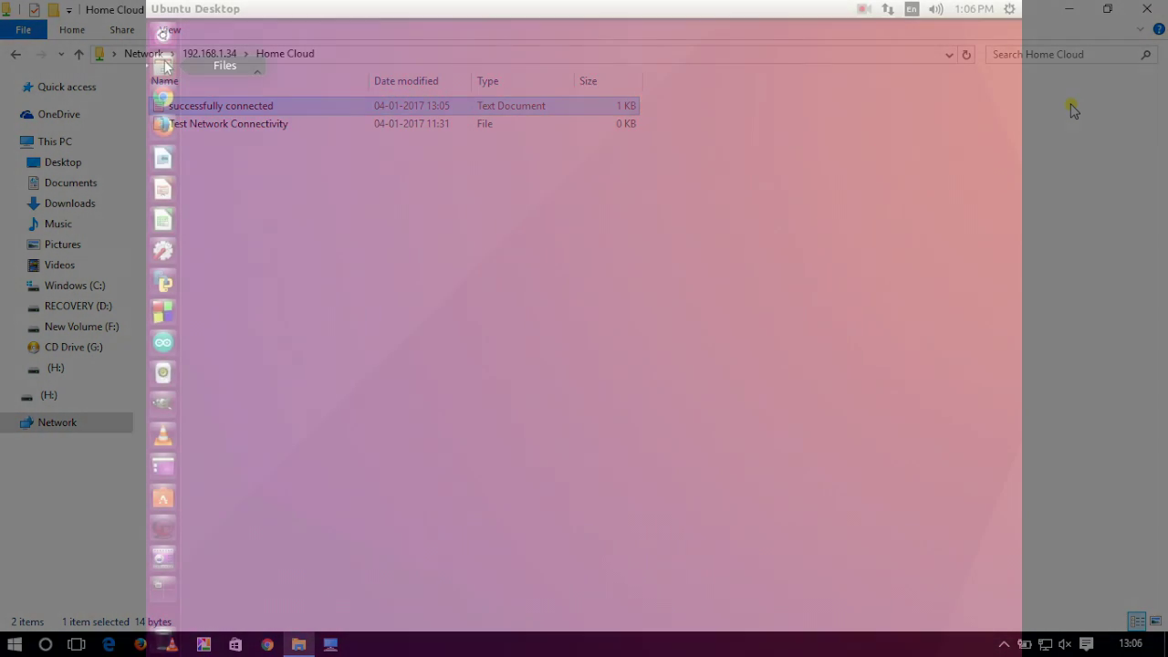
# Step: Open successfully connected.txt from Home > Home Cloud in gedit and add gadgetsalpha.blogspot.com
pyautogui.click(237, 99)
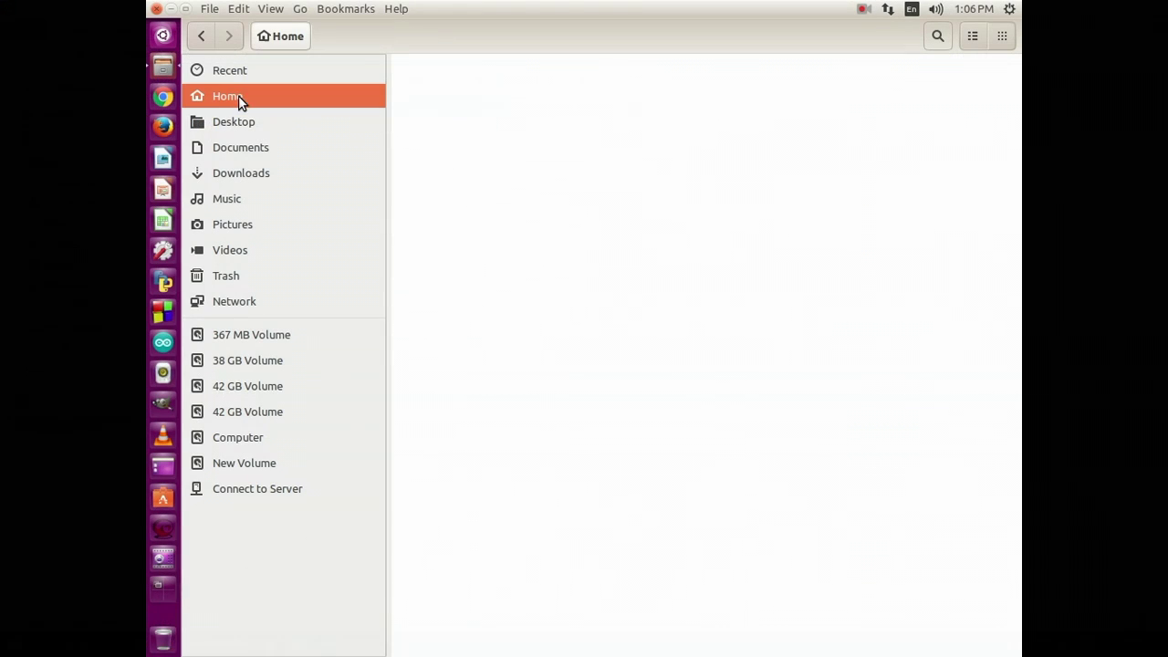
pyautogui.doubleClick(729, 160)
pyautogui.doubleClick(462, 100)
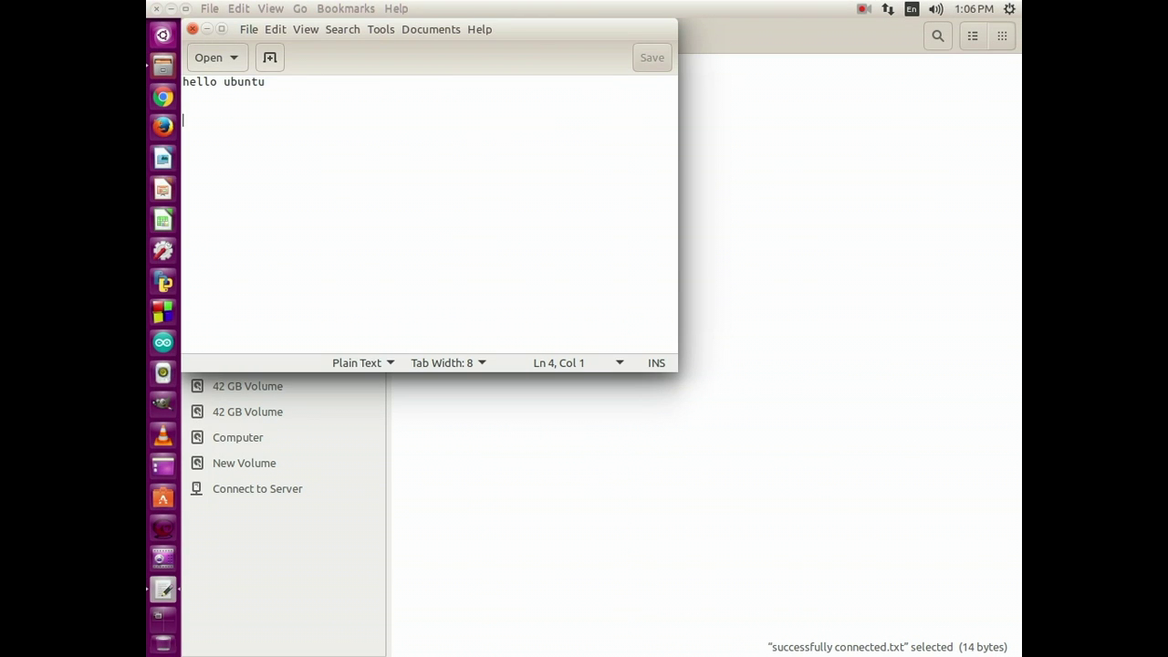
pyautogui.write('gadgetsalp')
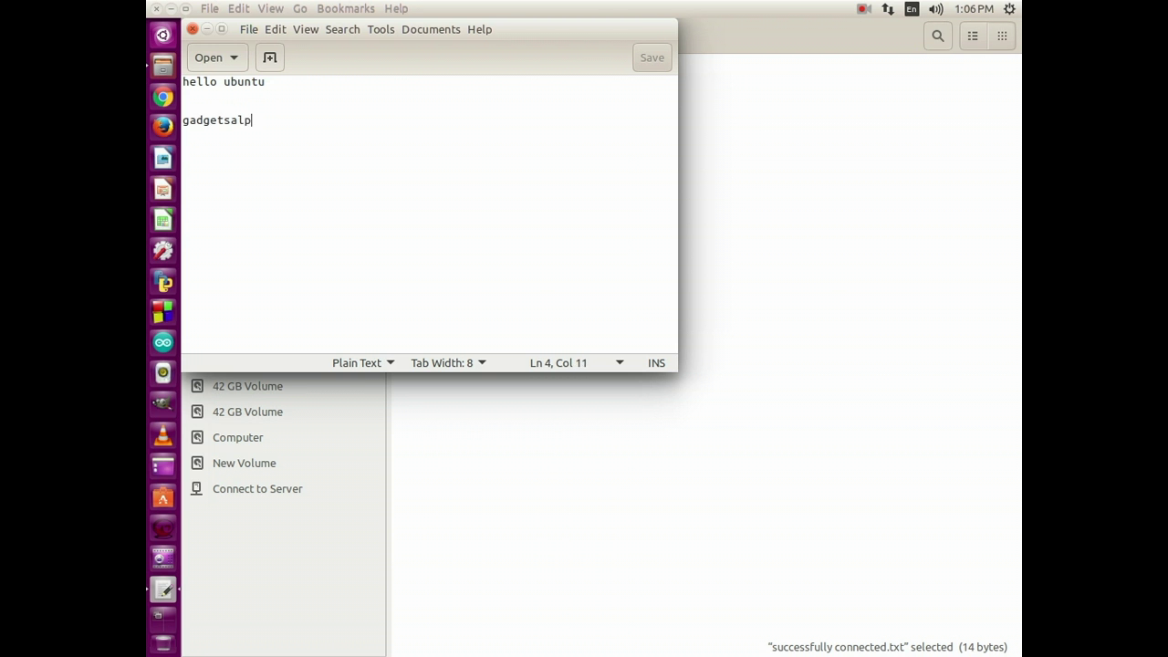
pyautogui.write('ha.blogspot.com')
# Step: Save the note as ubuntu.txt in Home Cloud, then close gedit and the file manager
pyautogui.click(249, 29)
pyautogui.click(272, 119)
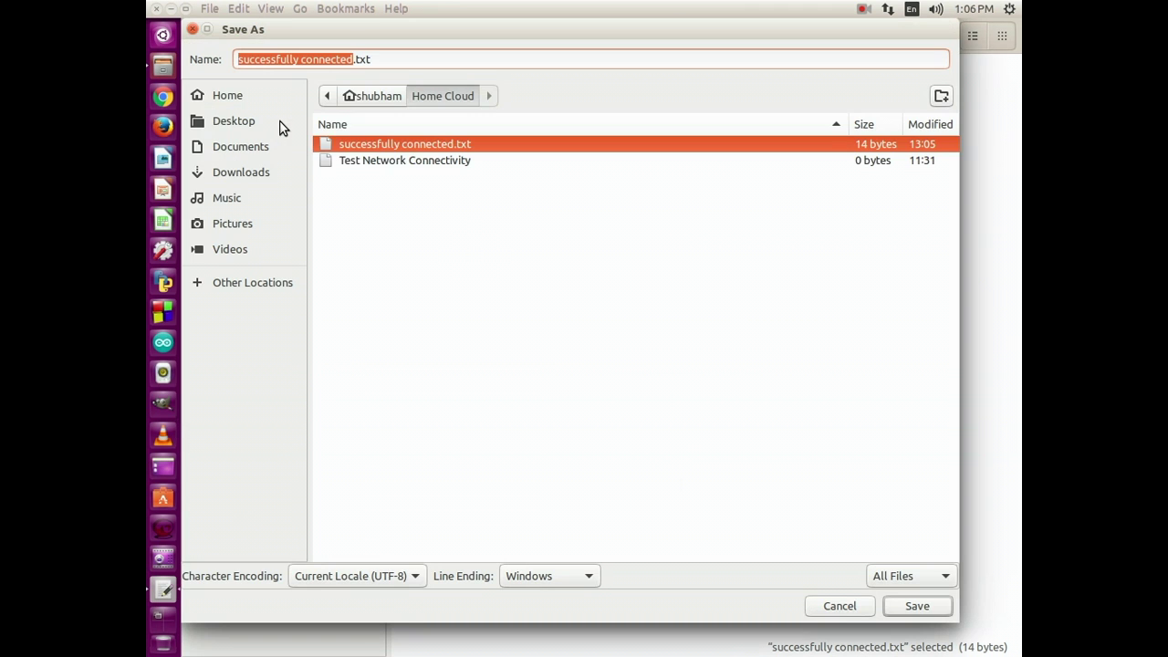
pyautogui.write('ubuntu')
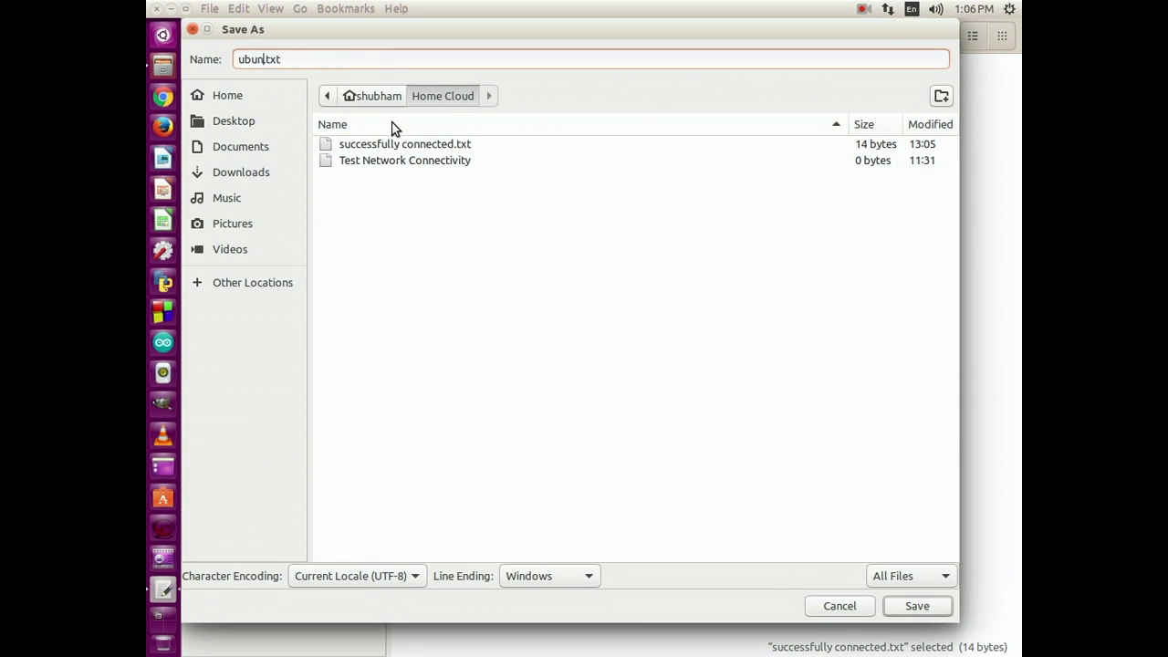
pyautogui.press('Return')
pyautogui.click(192, 29)
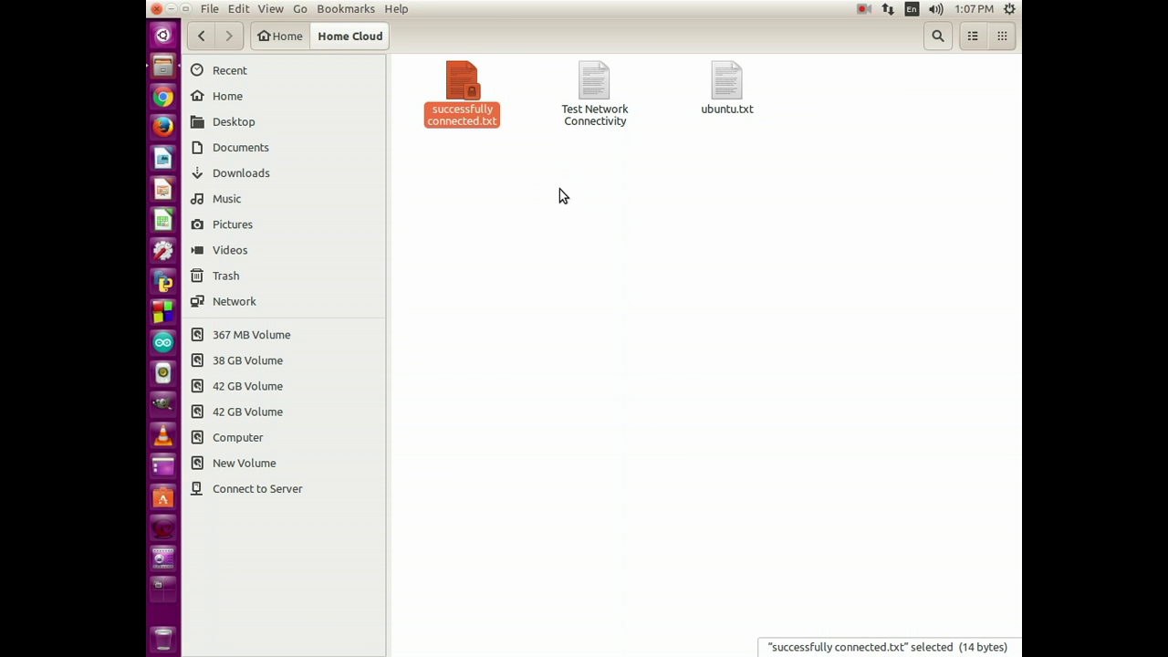
pyautogui.click(157, 9)
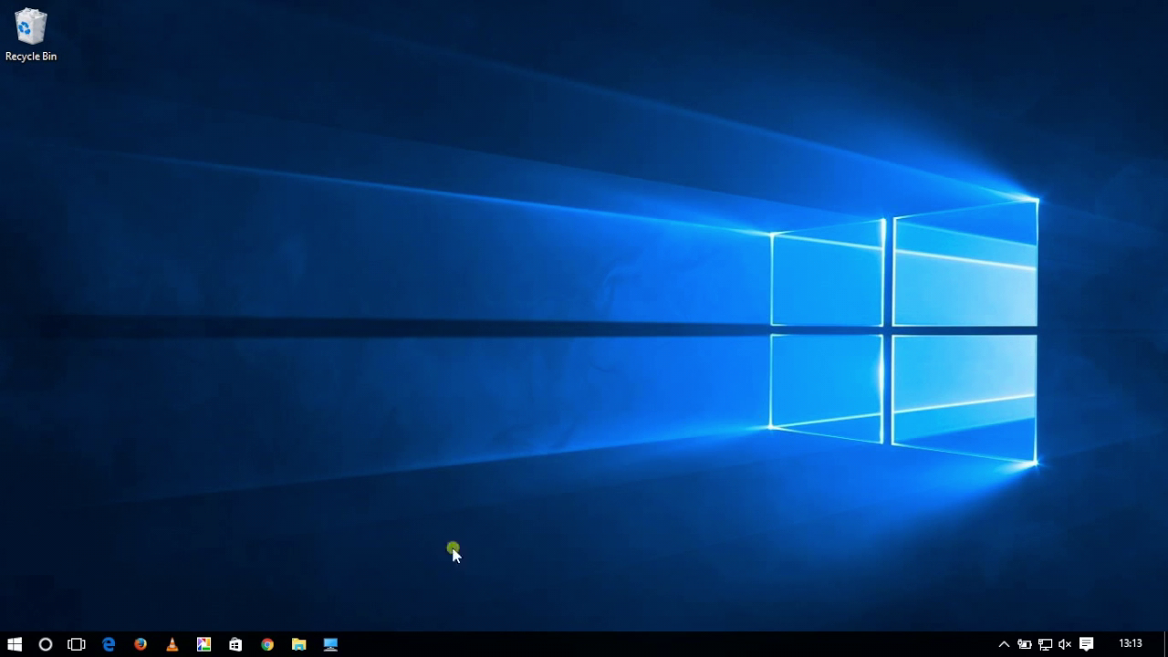
# Step: Map \\192.168.1.34\Home Cloud as network drive Z: from This PC, then close the drive window
pyautogui.click(332, 643)
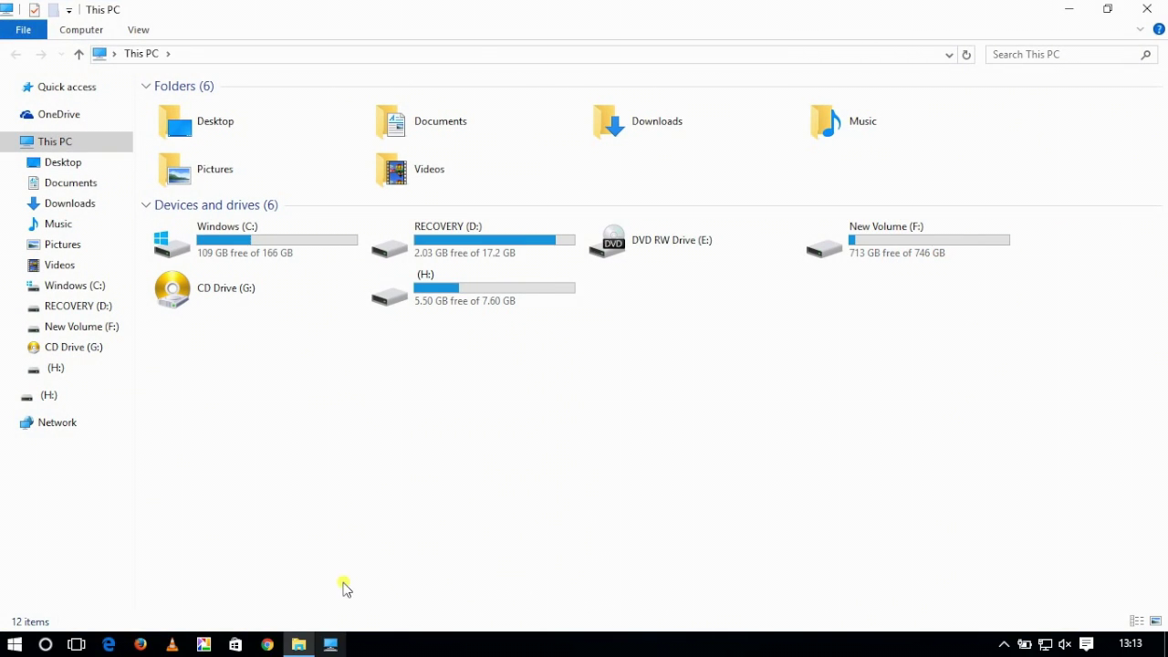
pyautogui.click(77, 26)
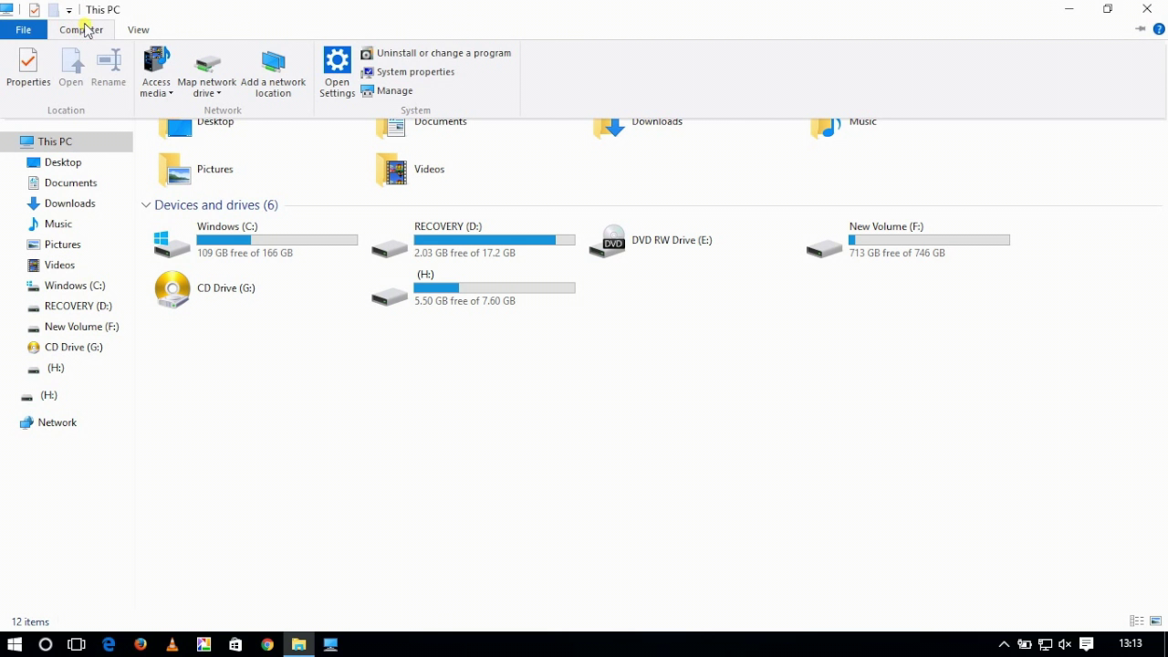
pyautogui.click(209, 78)
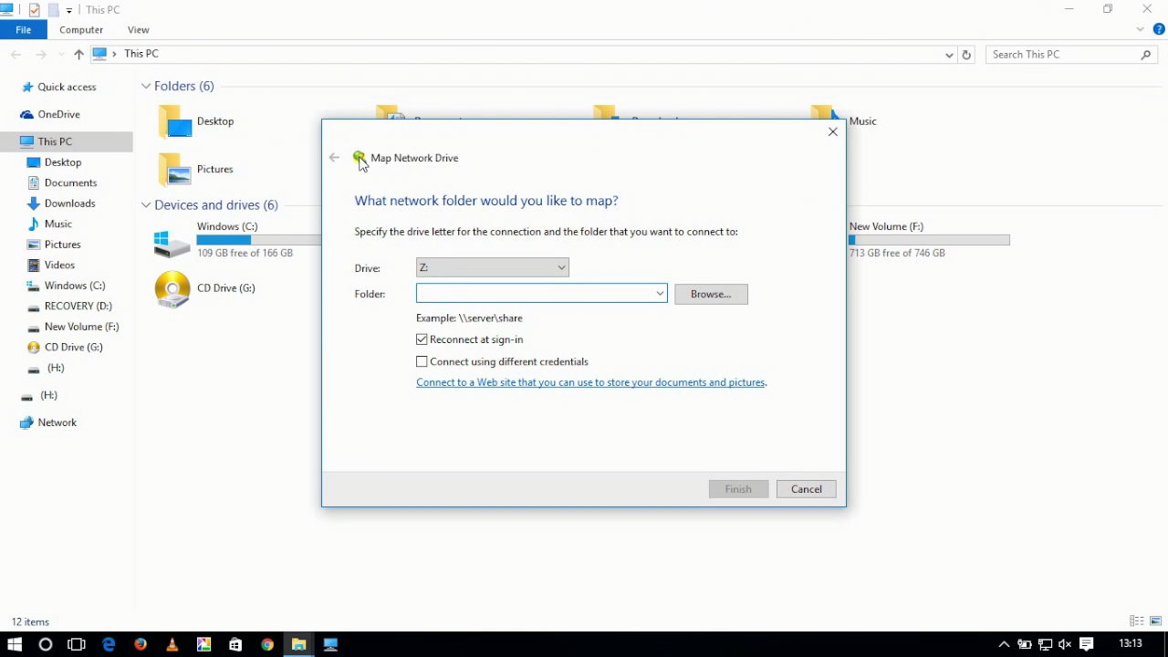
pyautogui.write('\\\\192.168.1.34')
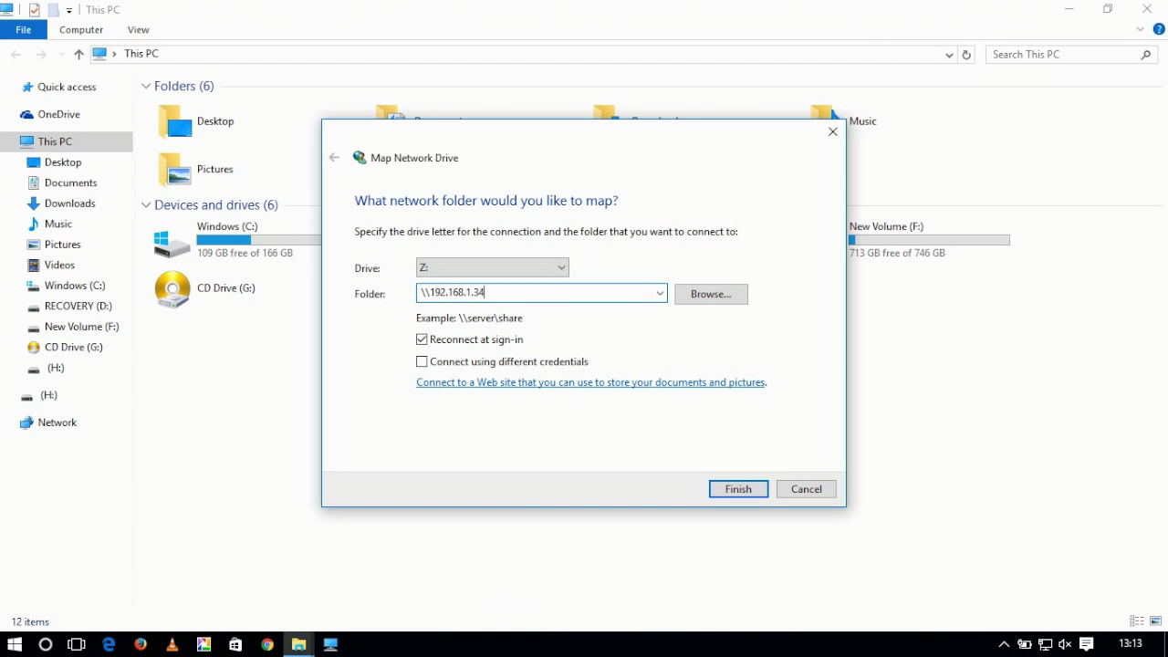
pyautogui.write('\\Home Cloud')
pyautogui.click(741, 490)
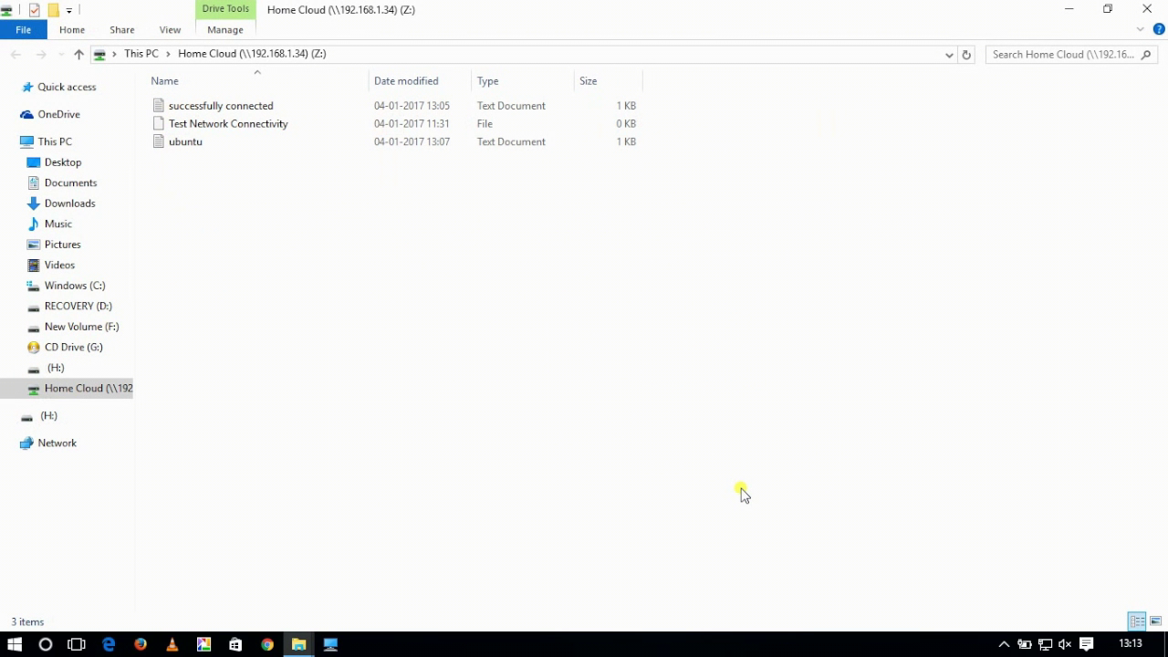
pyautogui.click(1146, 9)
# Step: Copy the Gadgetsalpha image from the desktop onto the Home Cloud (Z:) drive
pyautogui.click(289, 372)
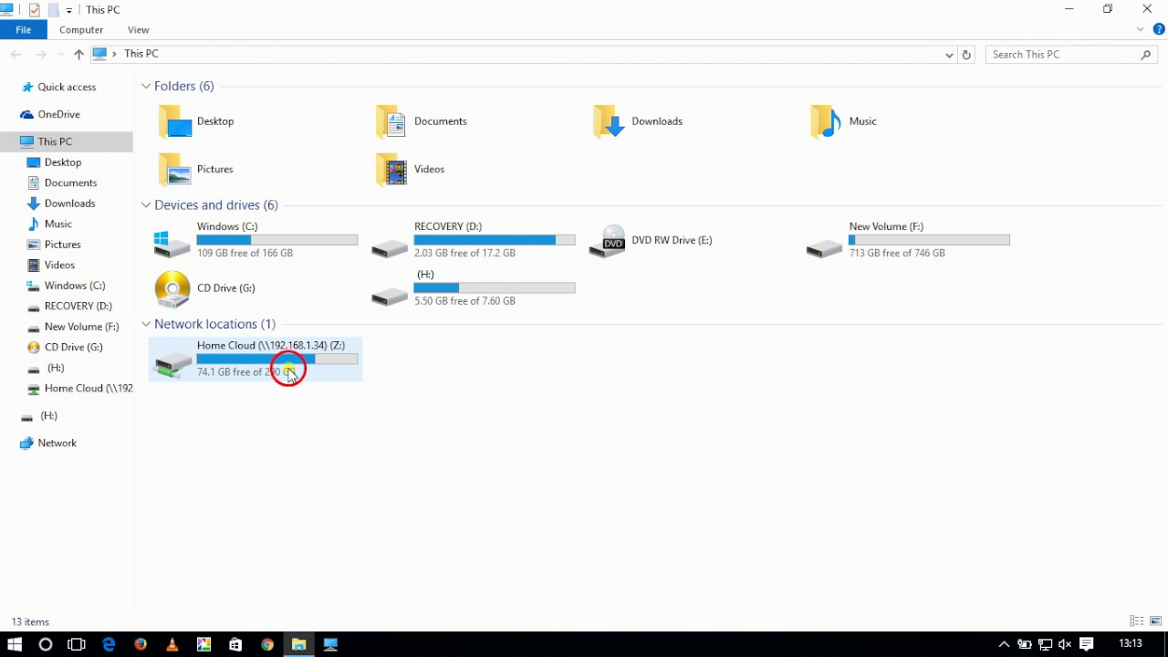
pyautogui.doubleClick(289, 372)
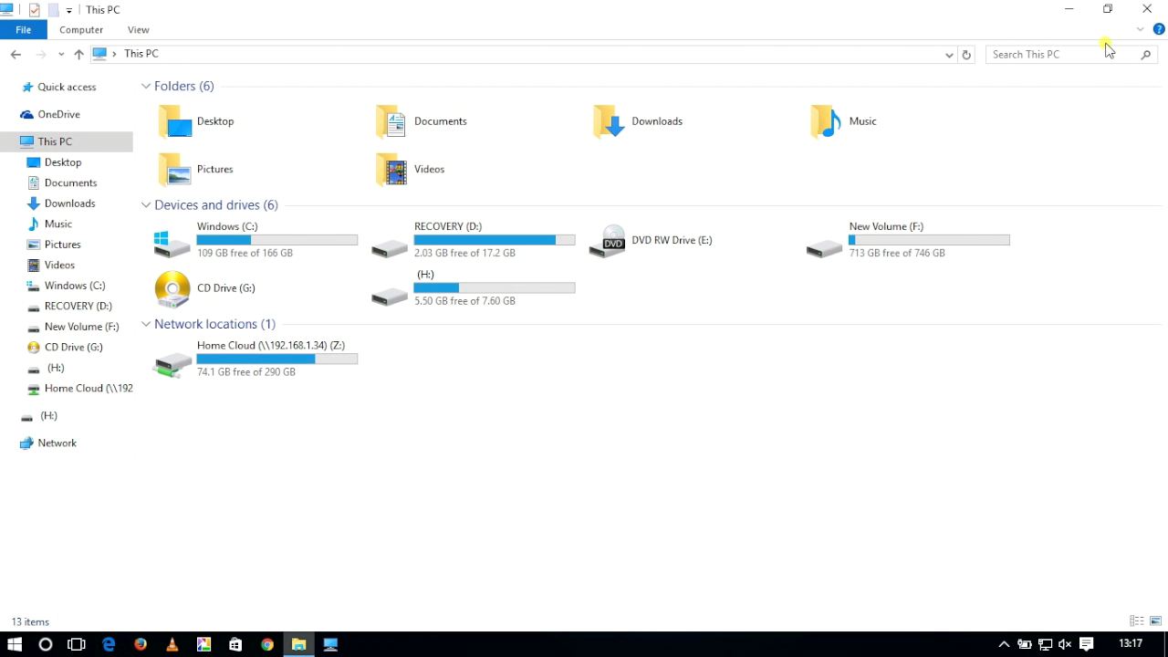
pyautogui.click(1107, 9)
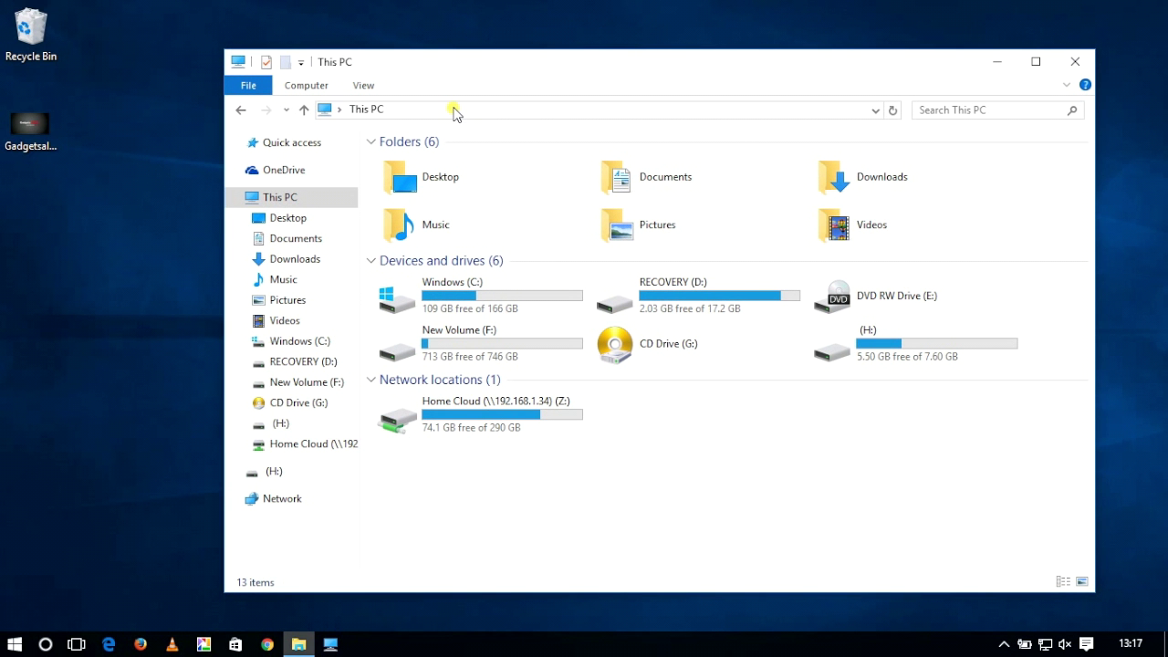
pyautogui.moveTo(32, 123); pyautogui.dragTo(490, 410)
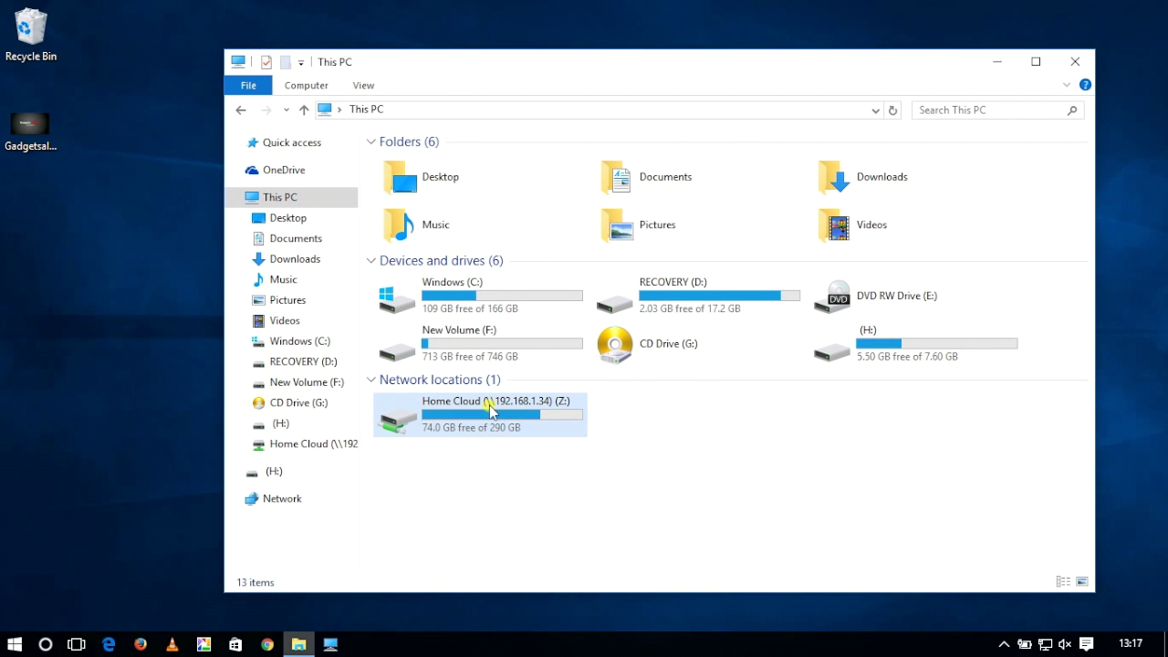
pyautogui.doubleClick(490, 410)
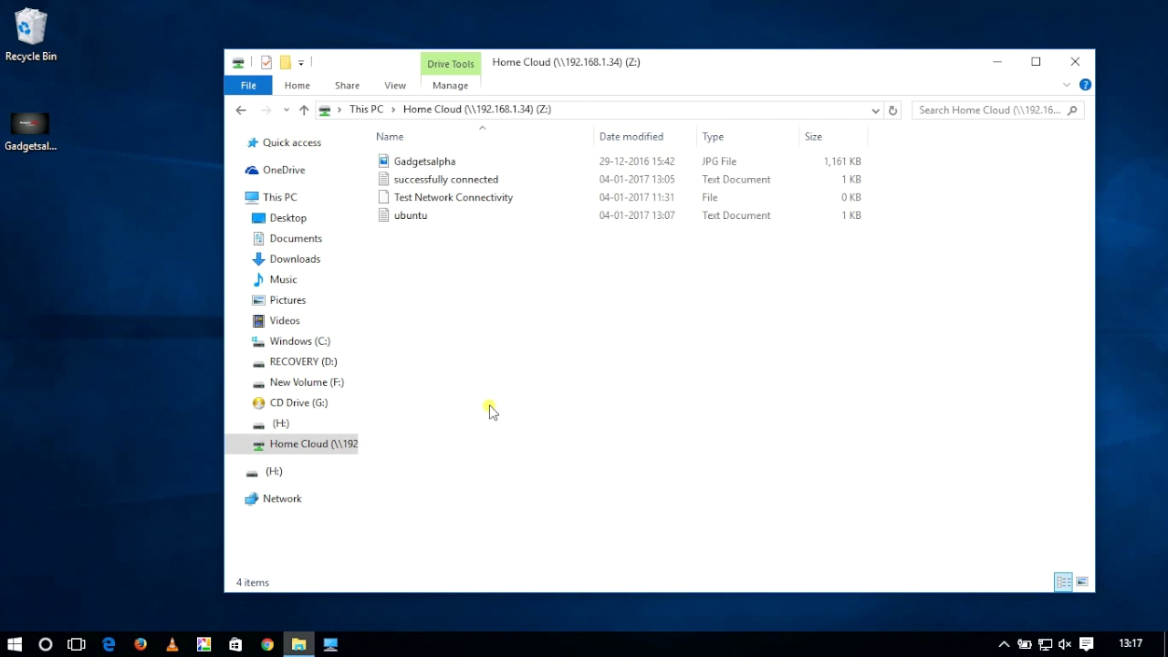
# Step: View Gadgetsalpha on Z: in Windows, then open Gadgetsalpha.jpg from Ubuntu's Home Cloud folder
pyautogui.click(454, 165)
pyautogui.doubleClick(454, 162)
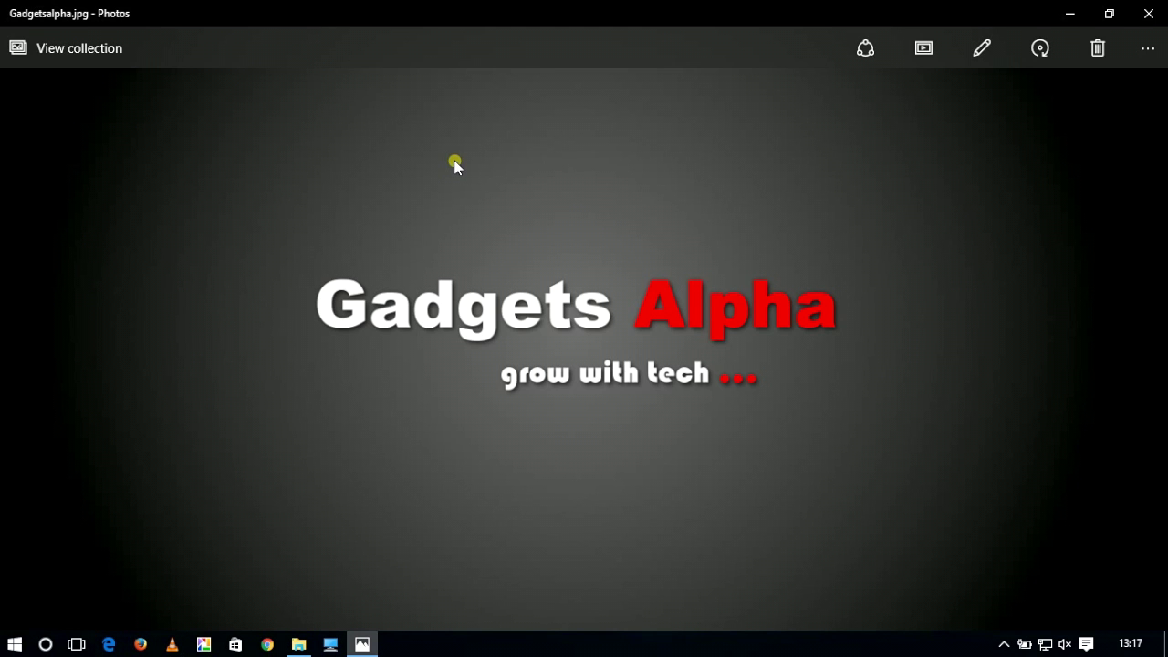
pyautogui.click(1141, 14)
pyautogui.click(594, 323)
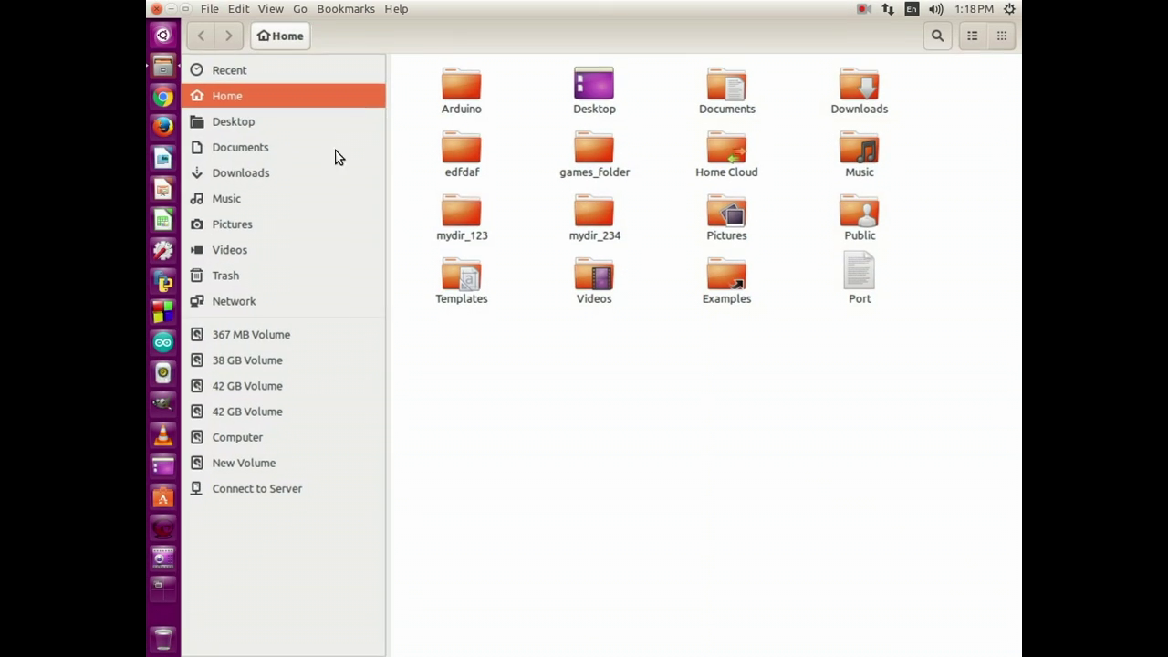
pyautogui.doubleClick(730, 169)
pyautogui.doubleClick(459, 102)
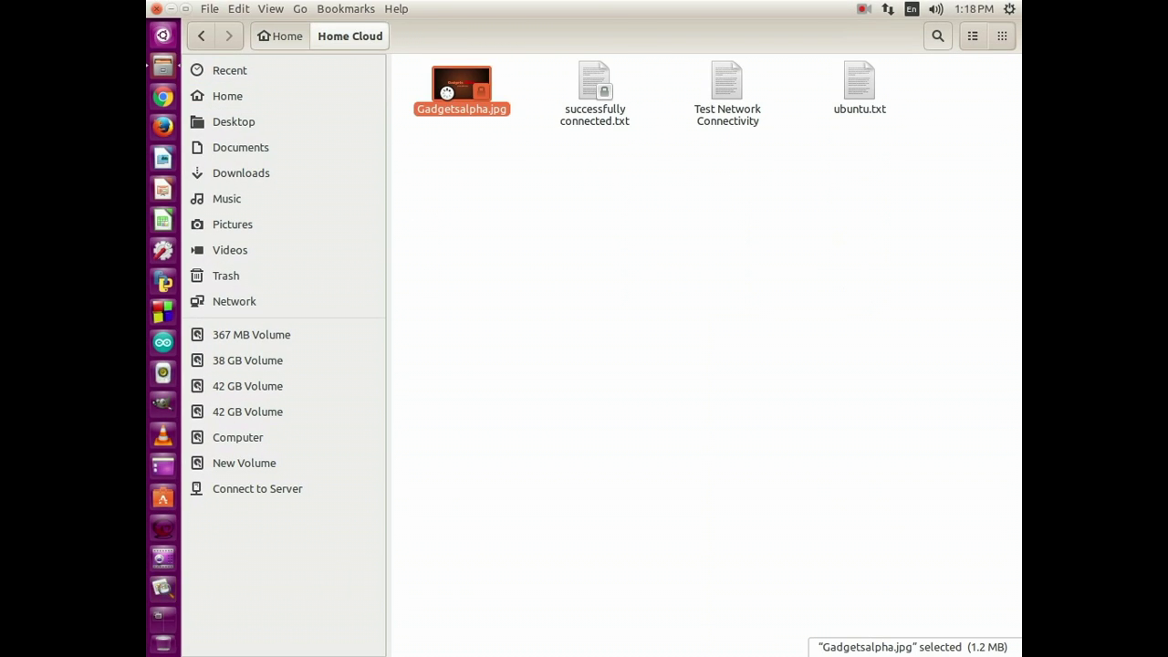